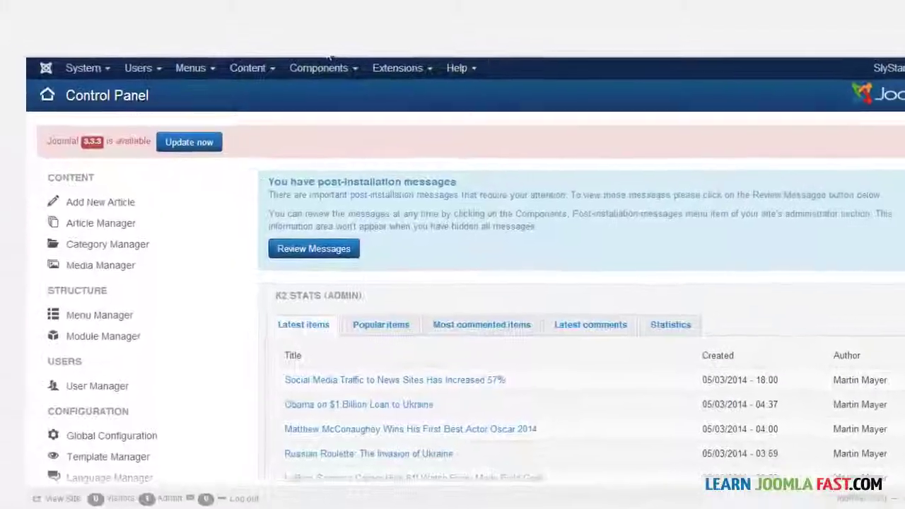
# - Open the K2 component's items list
pyautogui.click(282, 69)
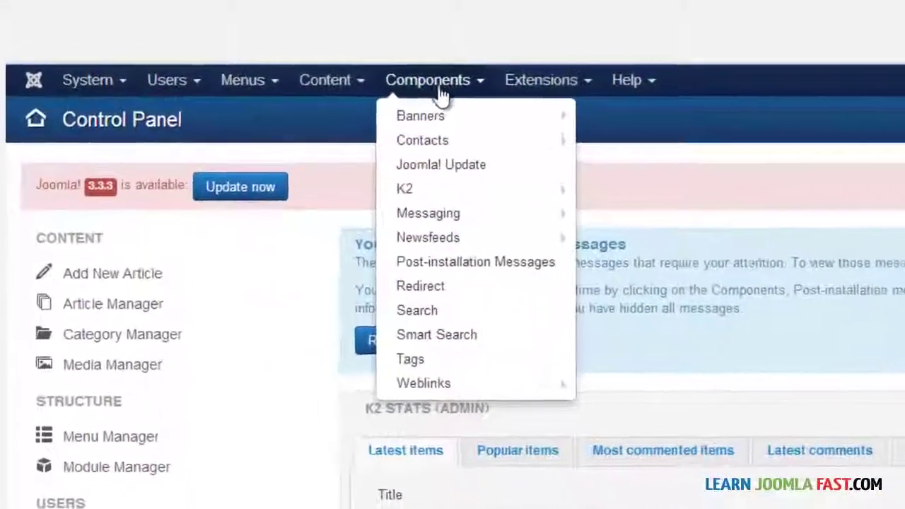
pyautogui.moveTo(401, 178)
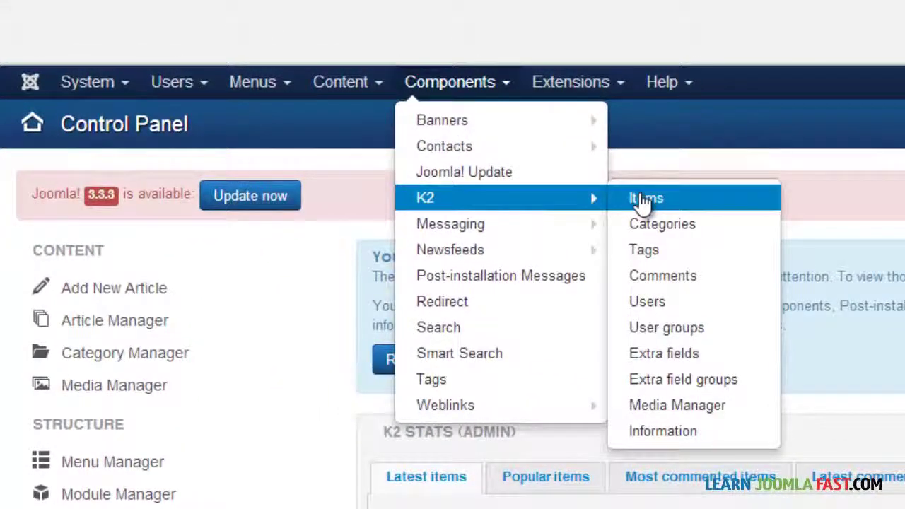
pyautogui.click(645, 199)
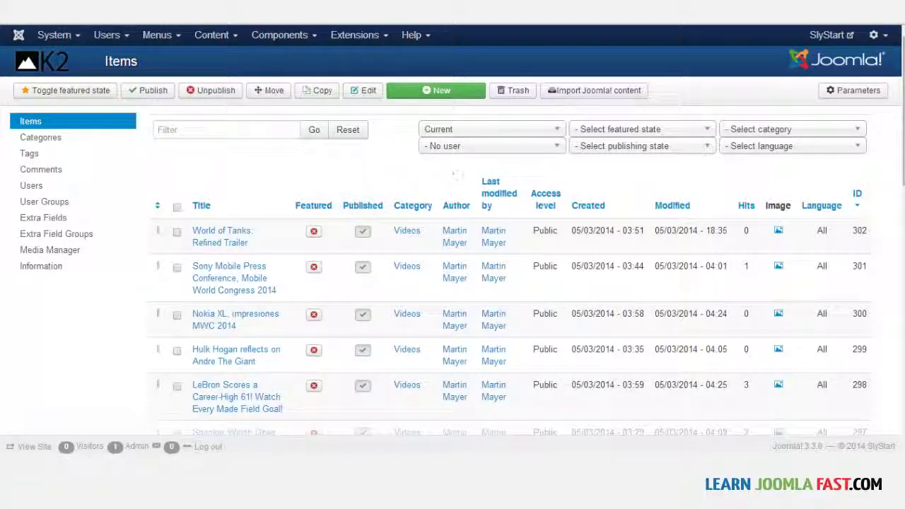
# - Set the K2 items list to show 25 items per page
pyautogui.scroll(-15, 509, 247)
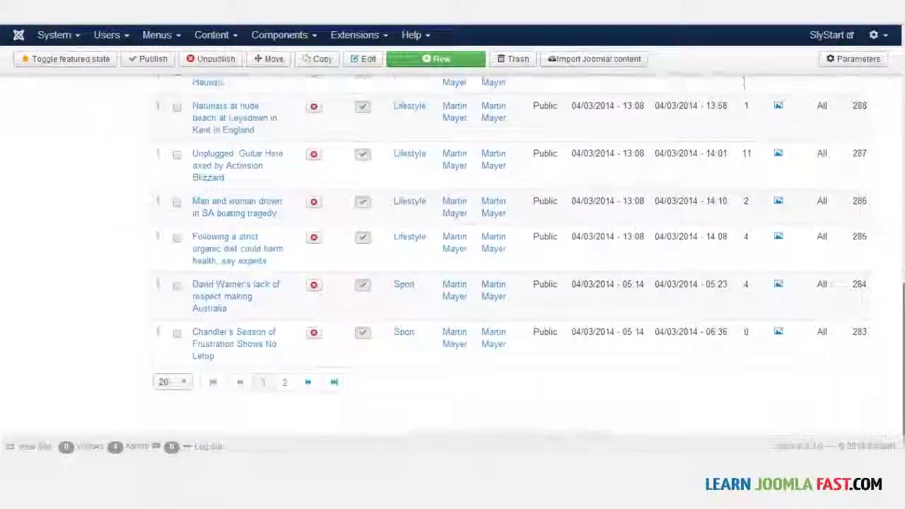
pyautogui.scroll(15, 508, 247)
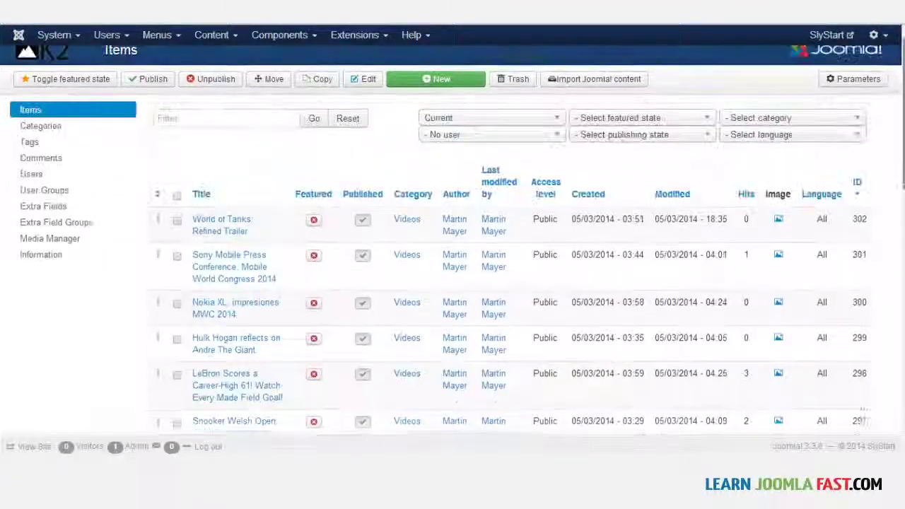
pyautogui.scroll(-15, 509, 247)
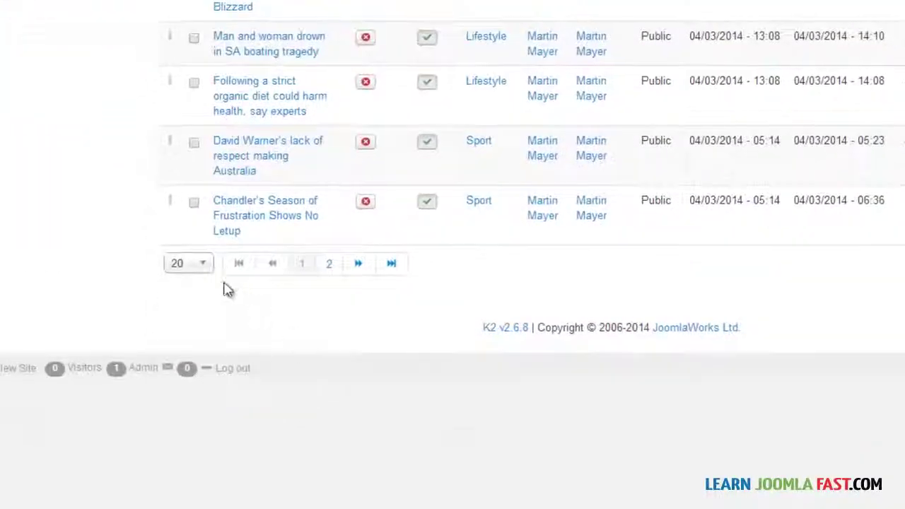
pyautogui.click(194, 264)
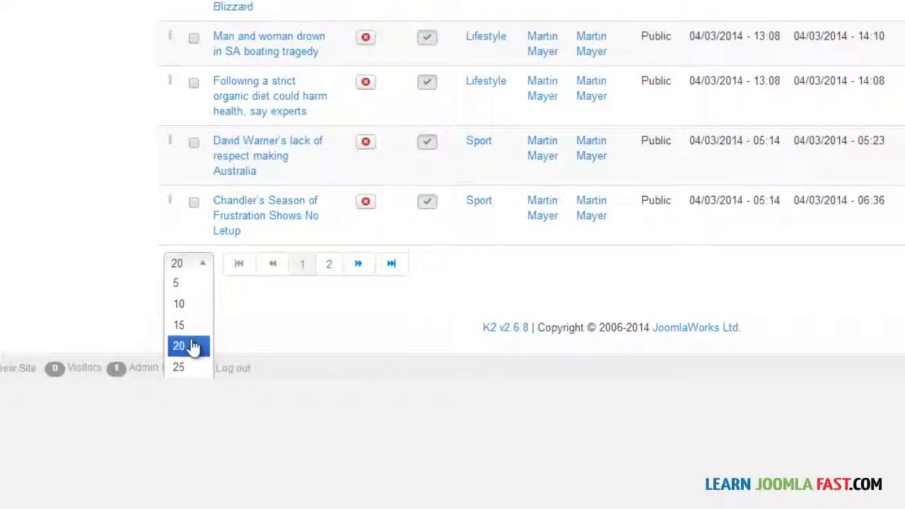
pyautogui.click(179, 367)
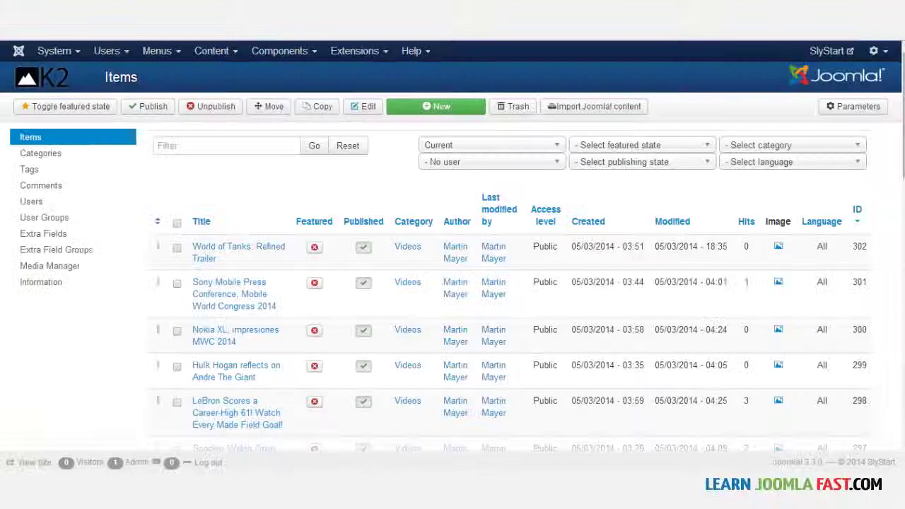
# - Set the K2 items list's display limit to All
pyautogui.scroll(-15, 523, 424)
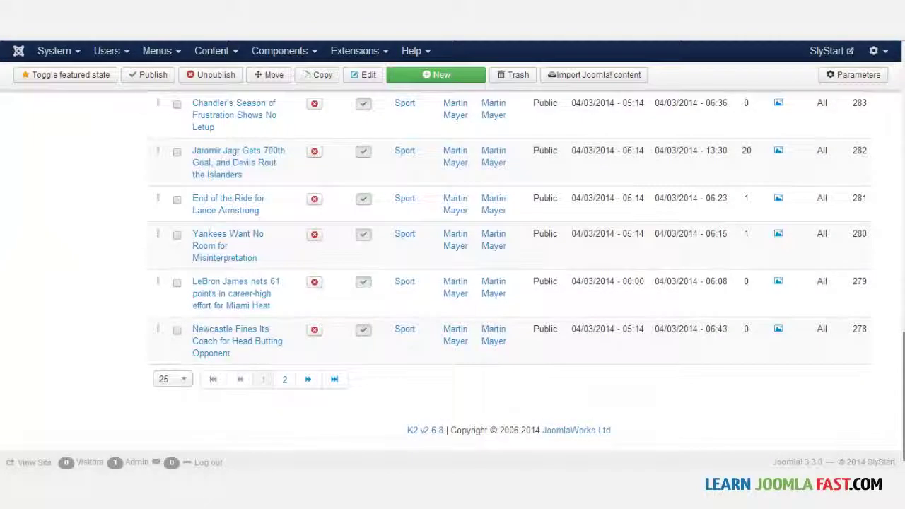
pyautogui.click(190, 368)
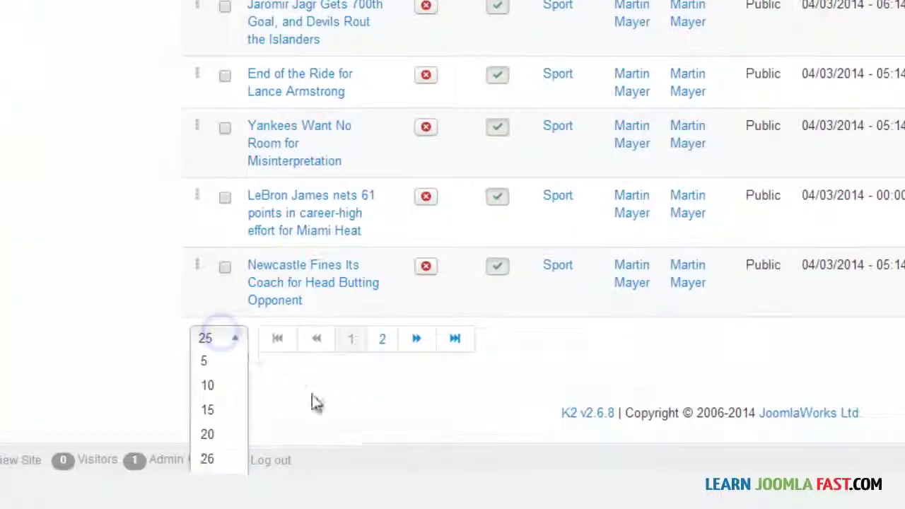
pyautogui.scroll(-2, 312, 393)
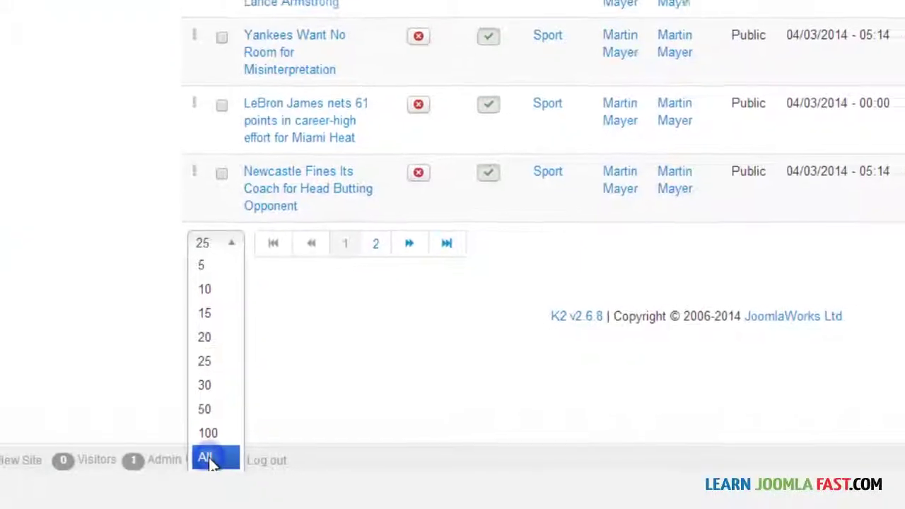
pyautogui.click(212, 459)
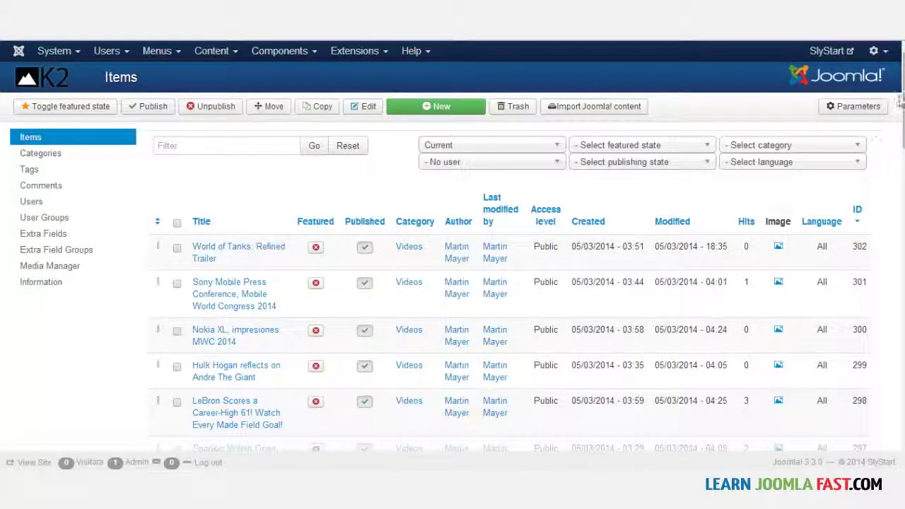
# - Select every item in the K2 items list and move them to the trash
pyautogui.moveTo(902, 84)
pyautogui.mouseDown()
pyautogui.moveTo(902, 394)
pyautogui.moveTo(902, 83)
pyautogui.mouseUp()
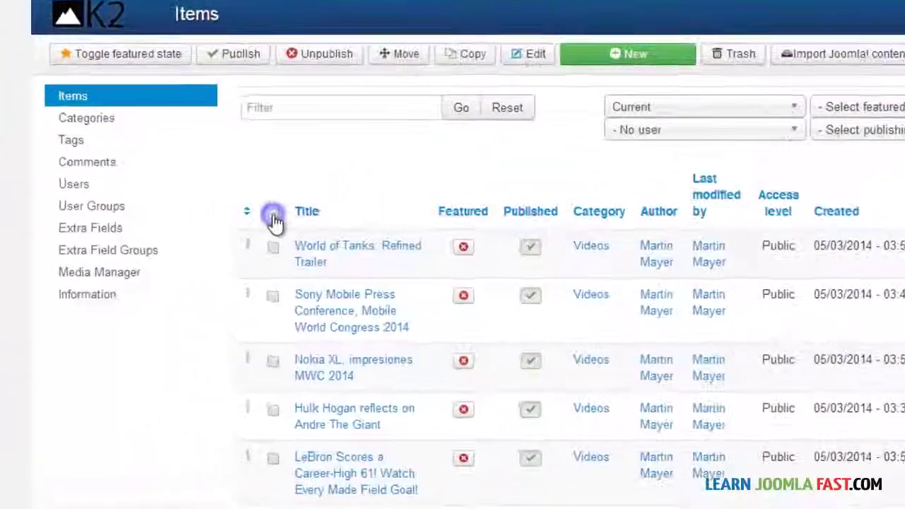
pyautogui.click(272, 214)
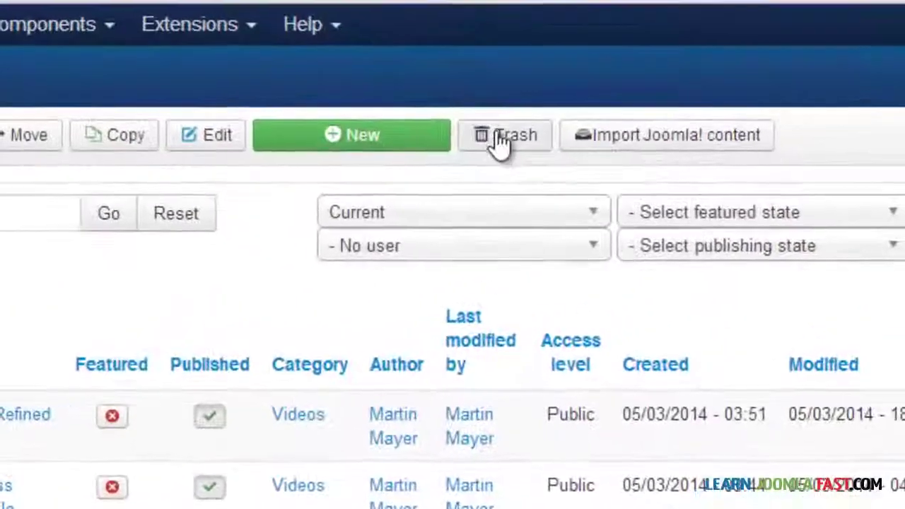
pyautogui.click(497, 140)
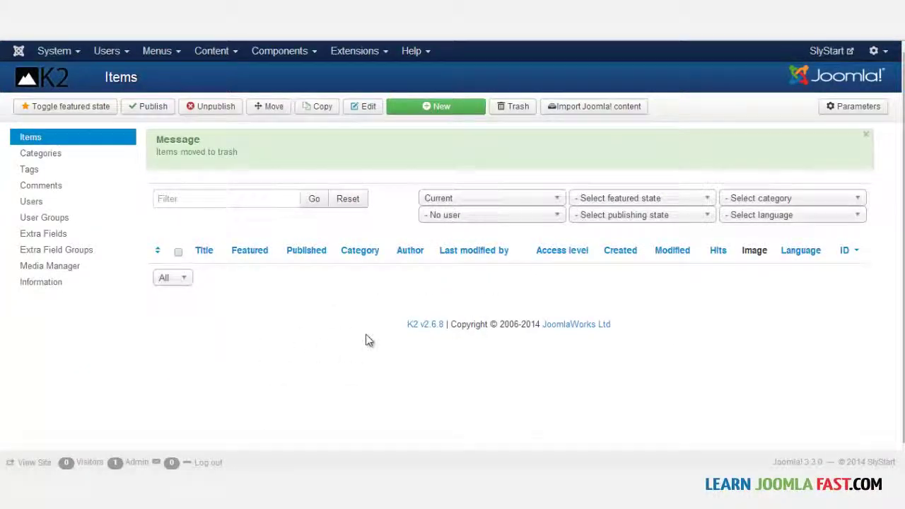
# - Move all K2 categories (Politics, Lifestyle, Videos and Sport) to the trash and accept the warning
pyautogui.click(58, 154)
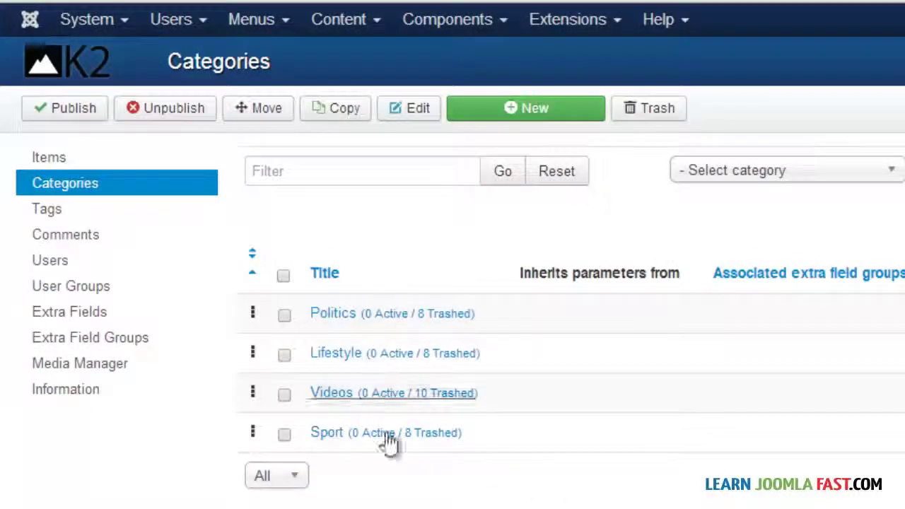
pyautogui.click(283, 277)
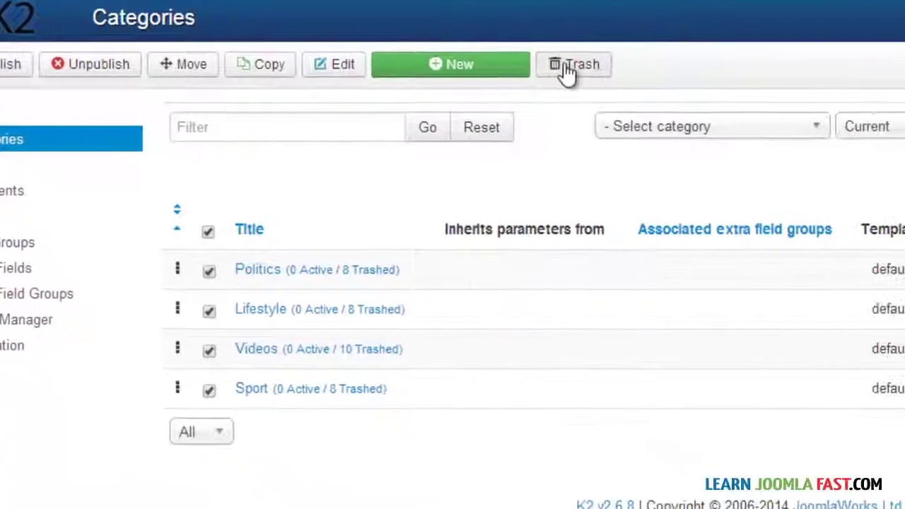
pyautogui.click(648, 109)
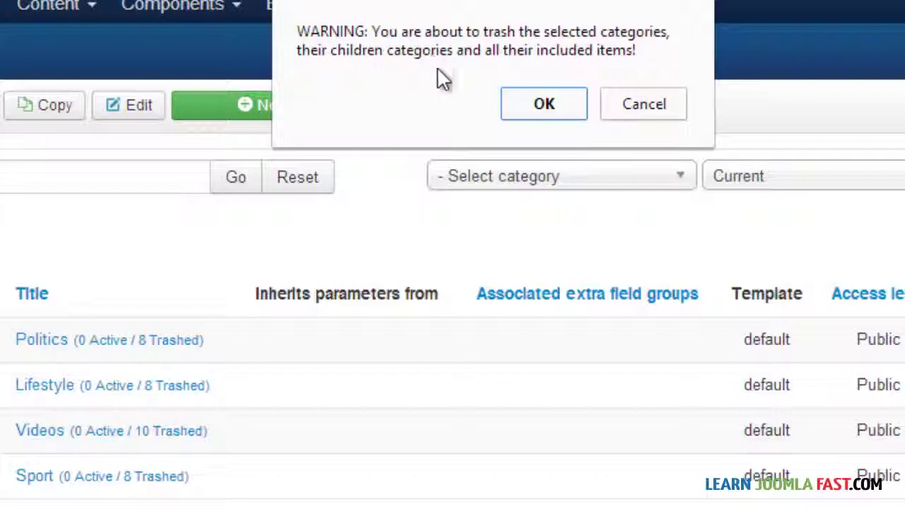
pyautogui.click(542, 113)
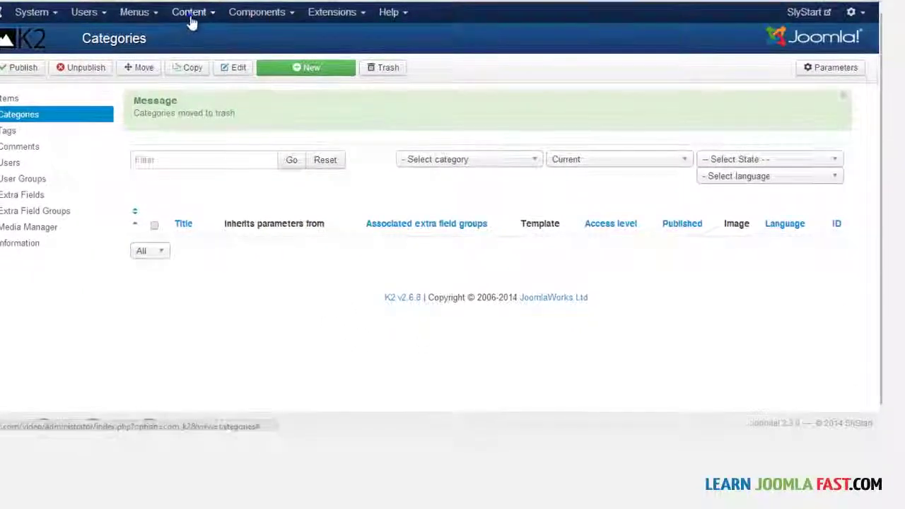
# - Open the Article Manager for the standard Joomla articles
pyautogui.click(191, 21)
pyautogui.moveTo(199, 37)
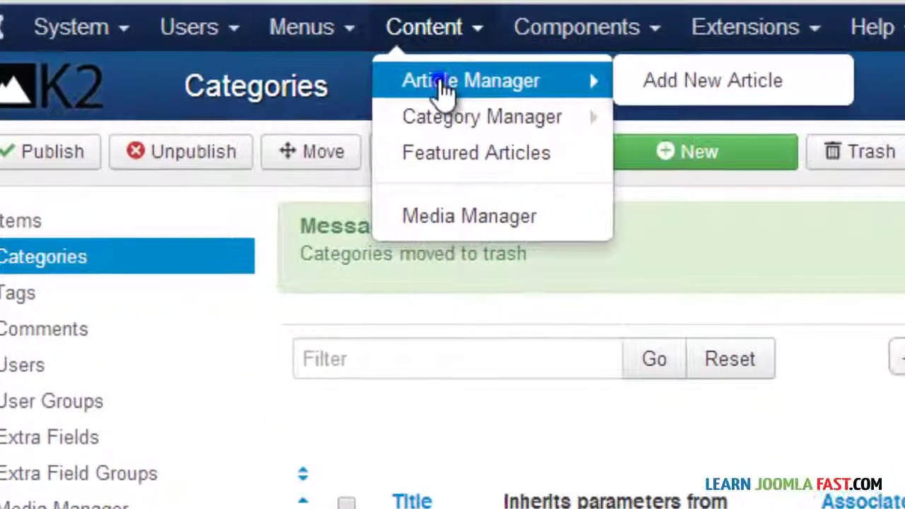
pyautogui.click(442, 89)
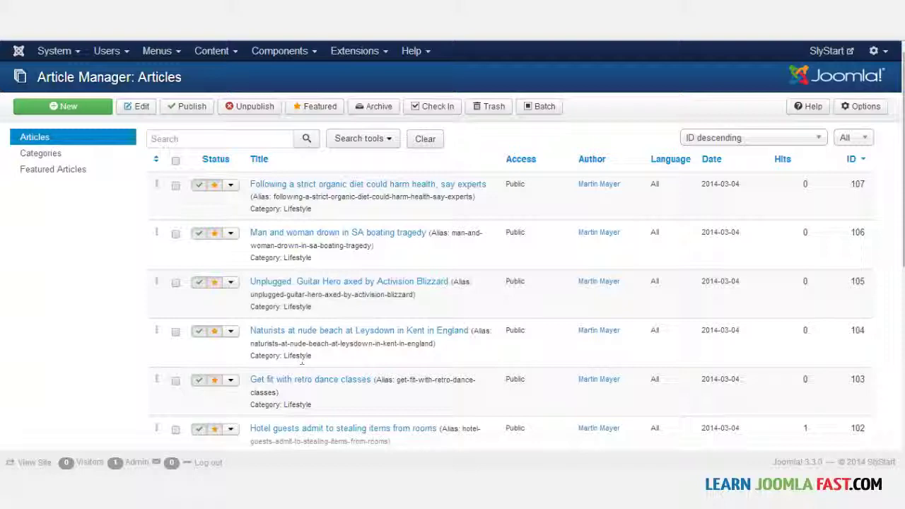
# - Review the article list, select all articles and move them to the trash
pyautogui.scroll(-3, 354, 311)
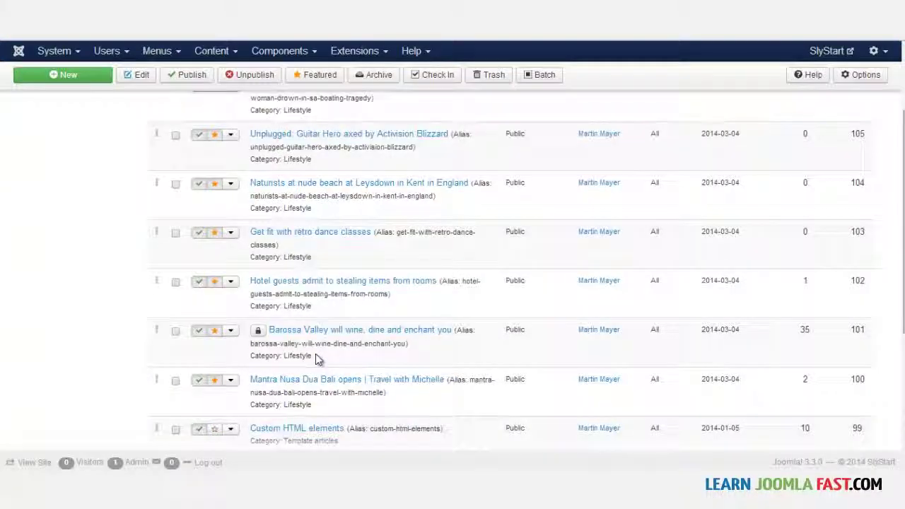
pyautogui.scroll(3, 318, 359)
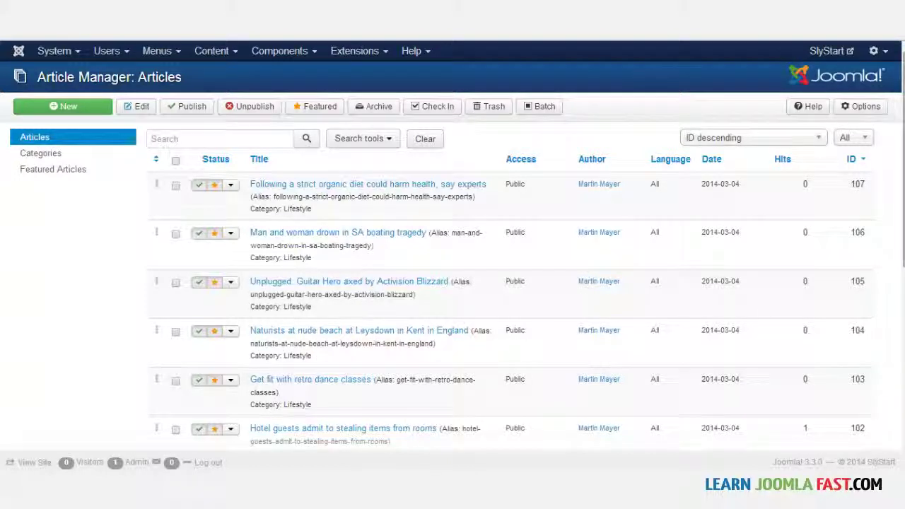
pyautogui.moveTo(901, 234); pyautogui.dragTo(902, 418)
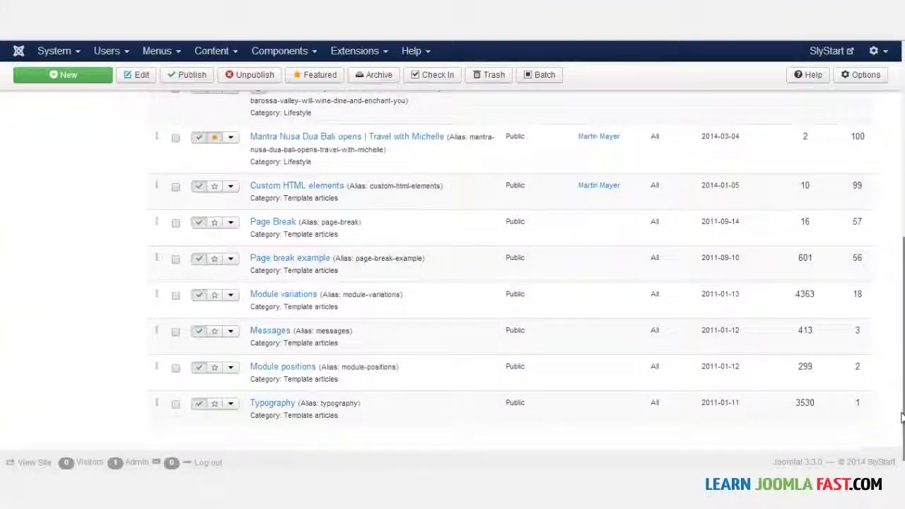
pyautogui.scroll(5, 902, 401)
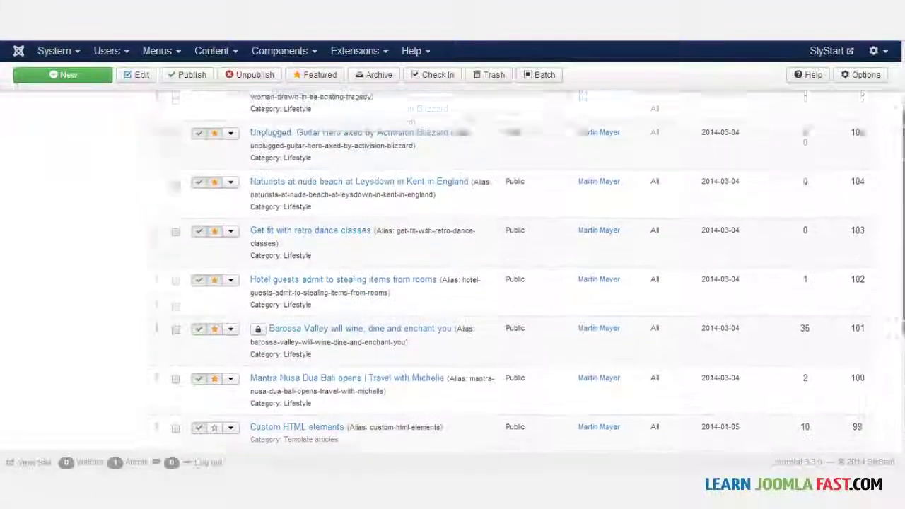
pyautogui.scroll(3, 367, 332)
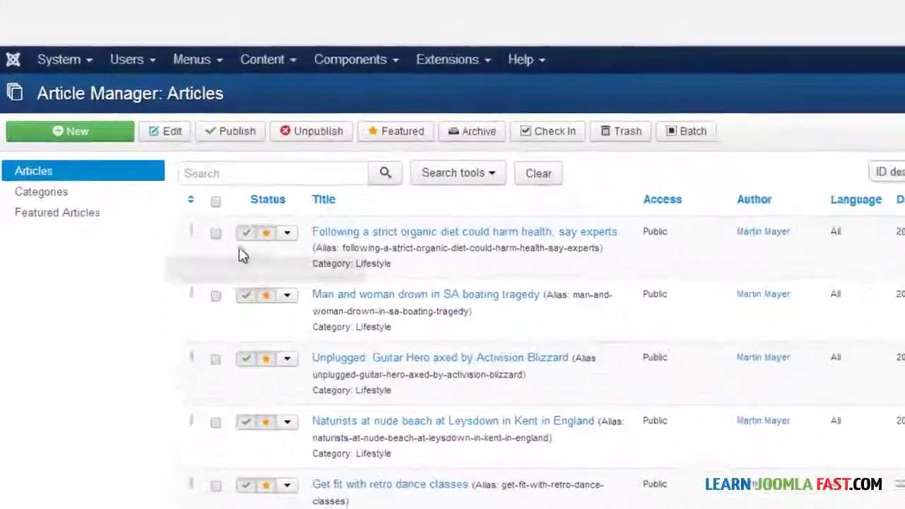
pyautogui.click(236, 223)
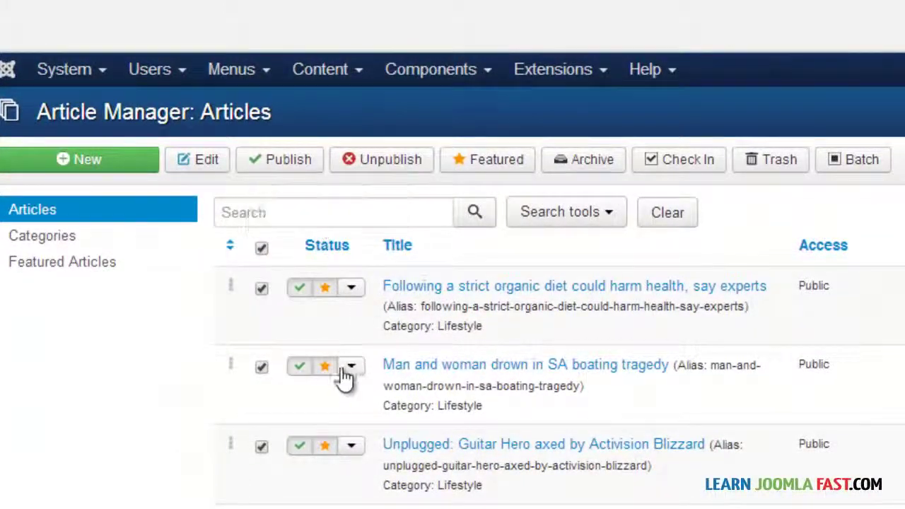
pyautogui.click(784, 161)
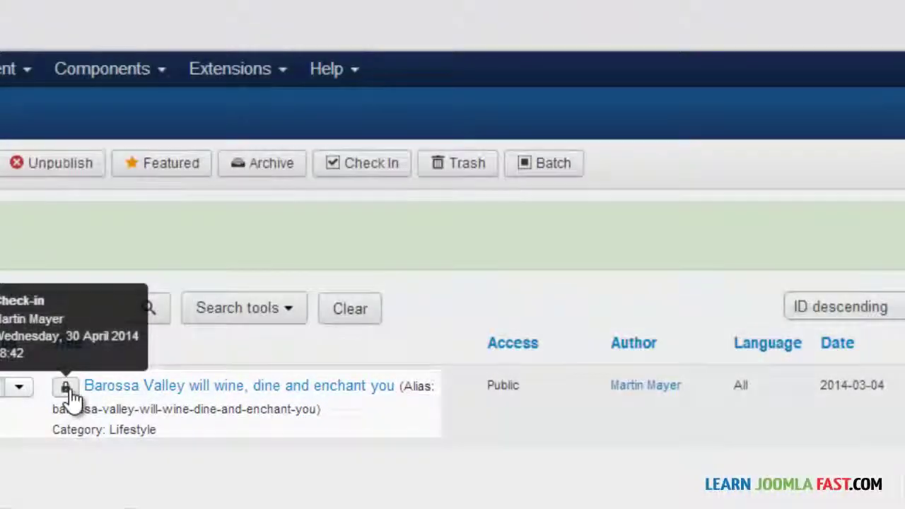
# - Check in the locked "Barossa Valley will wine, dine and enchant you" article and move it to the trash
pyautogui.click(68, 390)
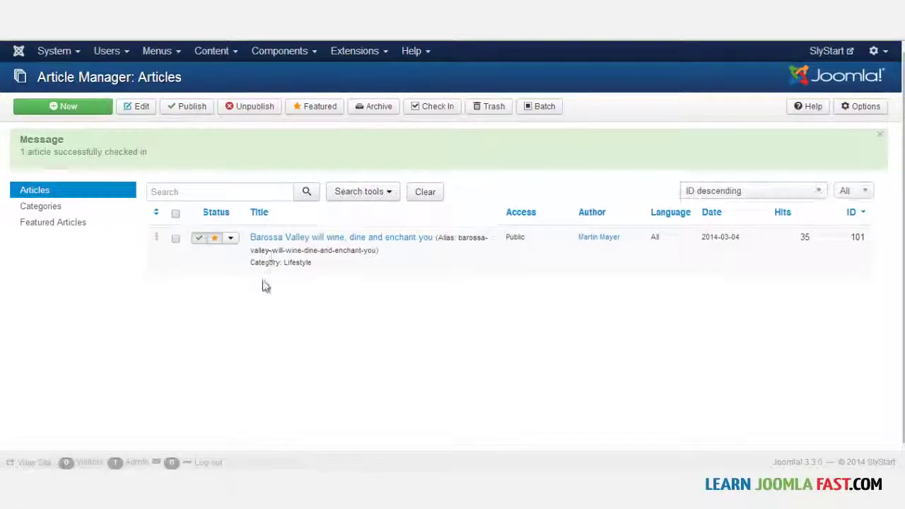
pyautogui.click(175, 240)
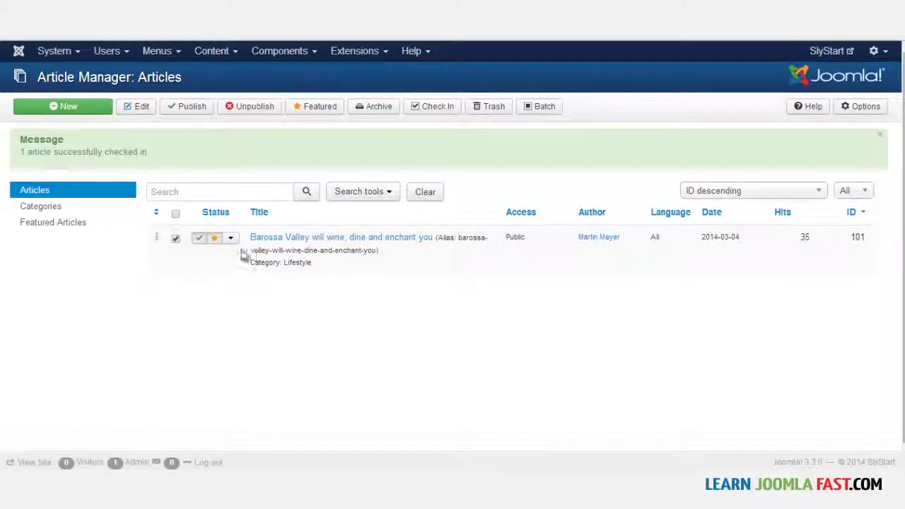
pyautogui.click(489, 107)
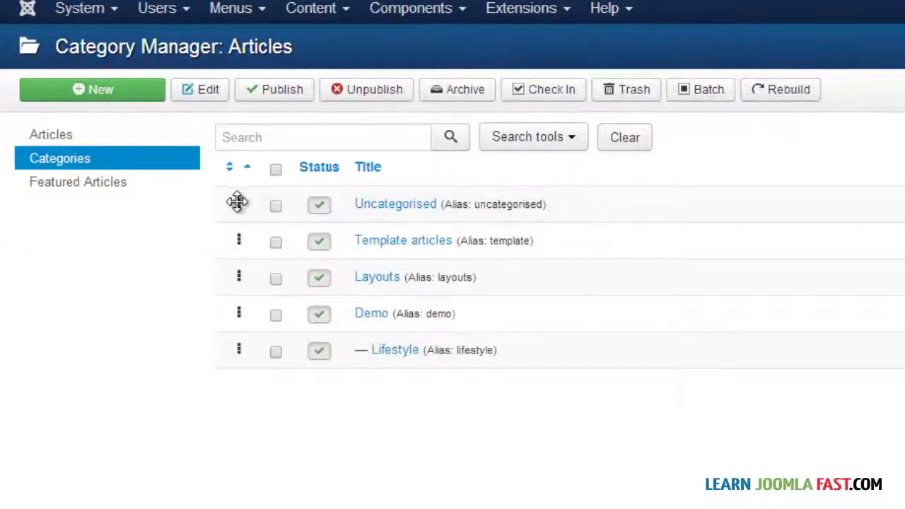
# - Trash all article categories in the Category Manager and open the Featured Articles list to check for leftovers
pyautogui.click(276, 169)
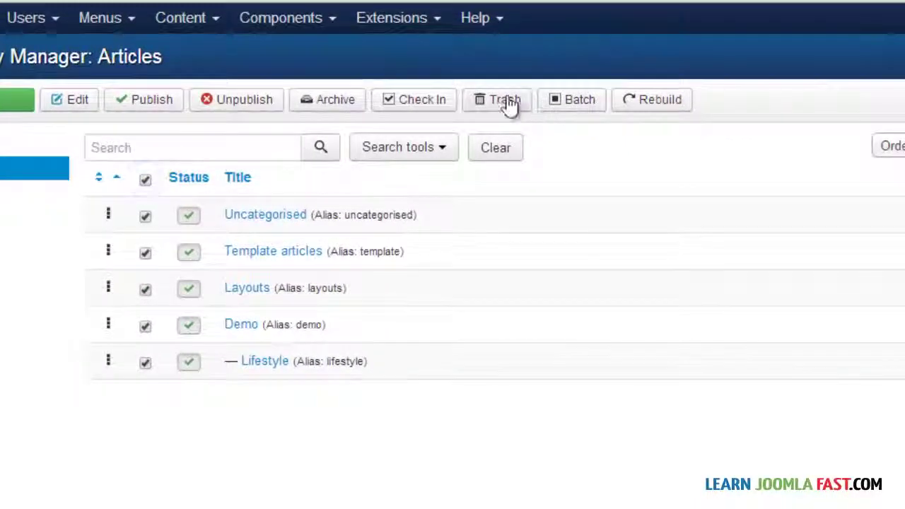
pyautogui.click(504, 101)
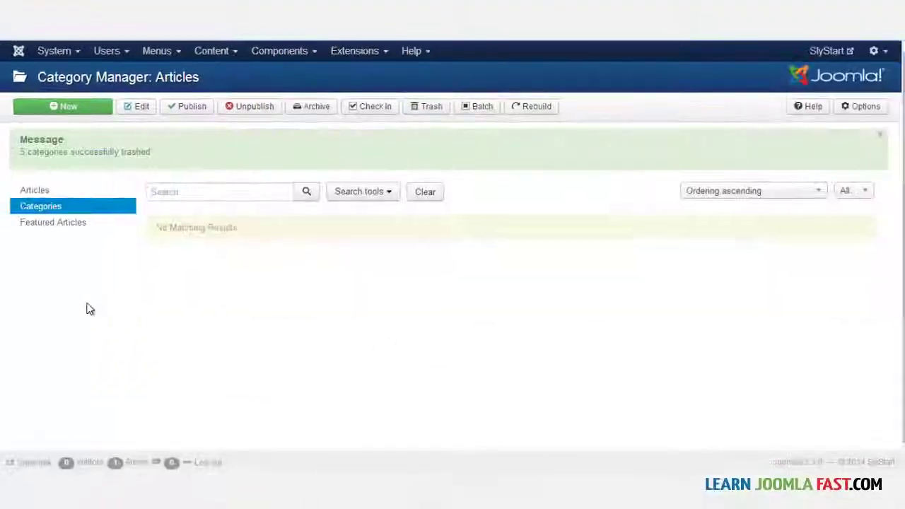
pyautogui.click(65, 224)
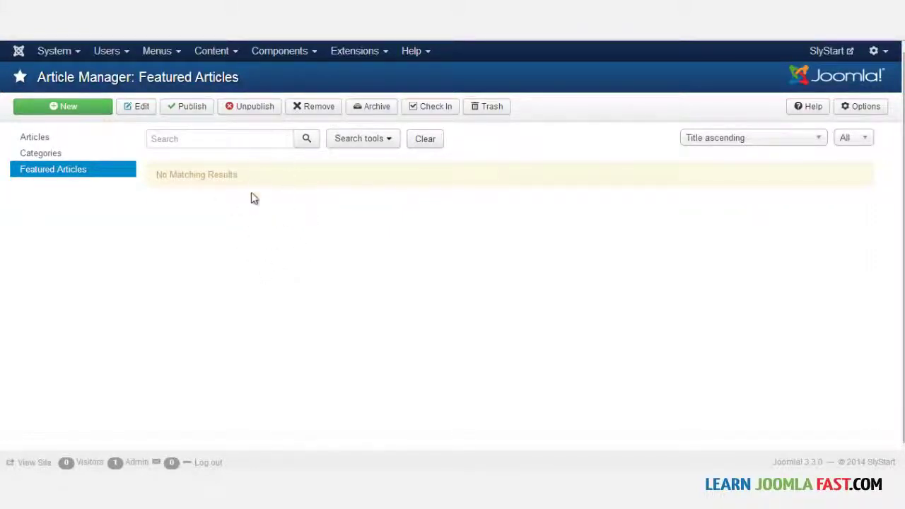
# - Open the Main Menu items, select all of them except Home and move them to the trash
pyautogui.click(160, 53)
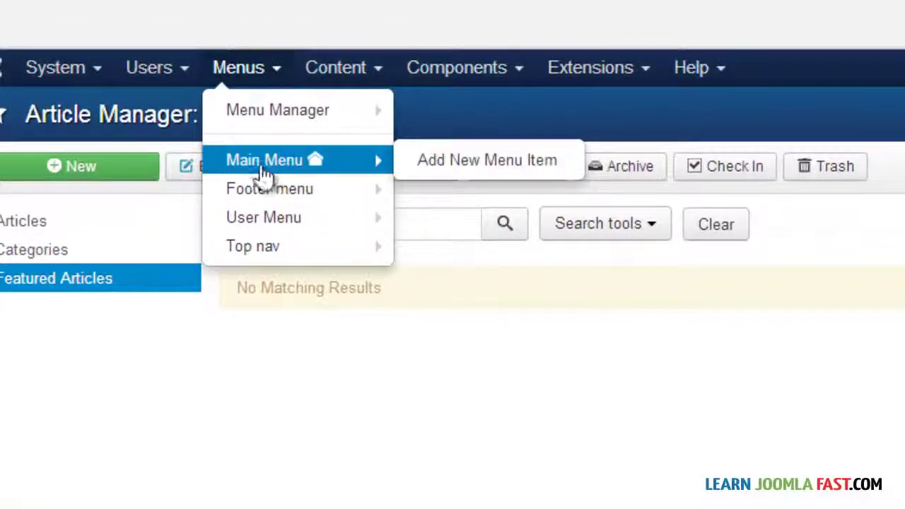
pyautogui.click(159, 97)
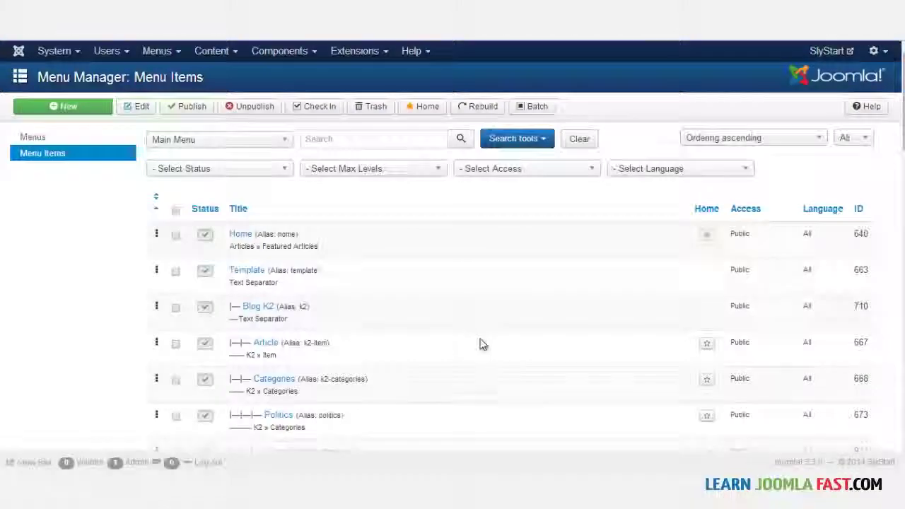
pyautogui.scroll(-15, 479, 344)
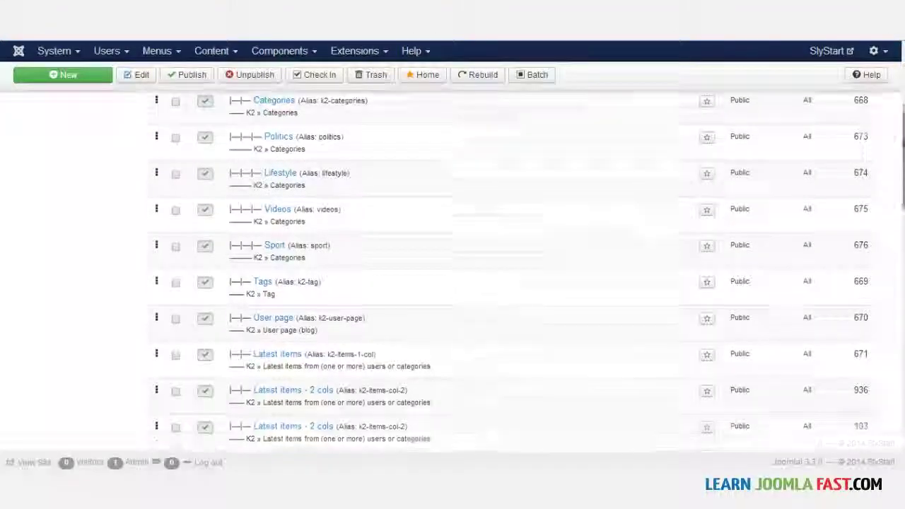
pyautogui.scroll(15, 478, 219)
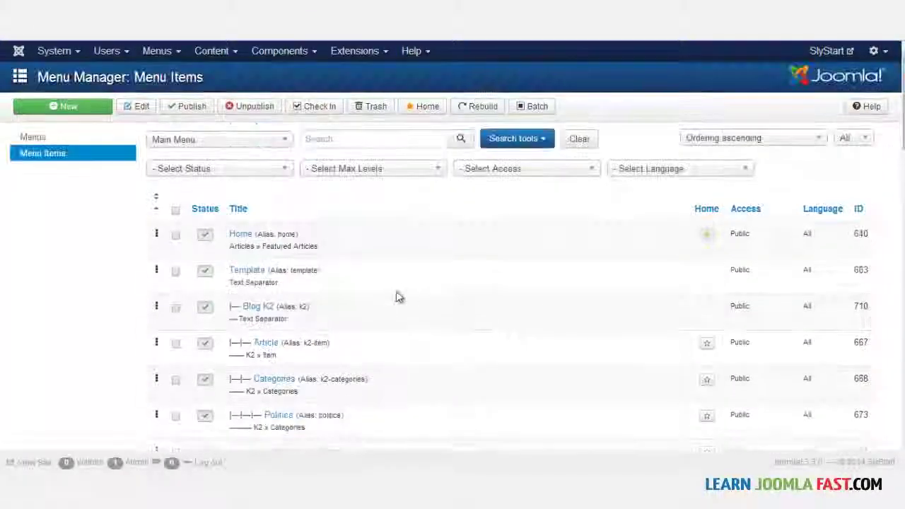
pyautogui.click(176, 210)
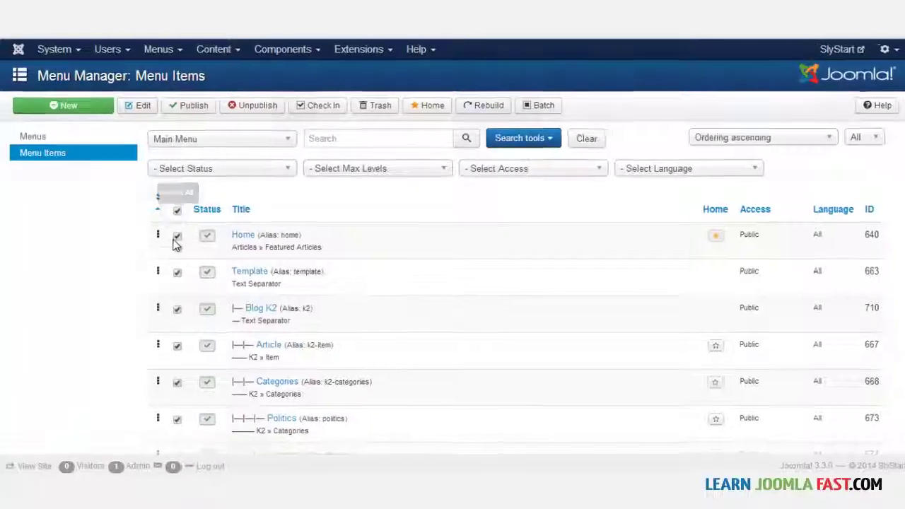
pyautogui.click(177, 236)
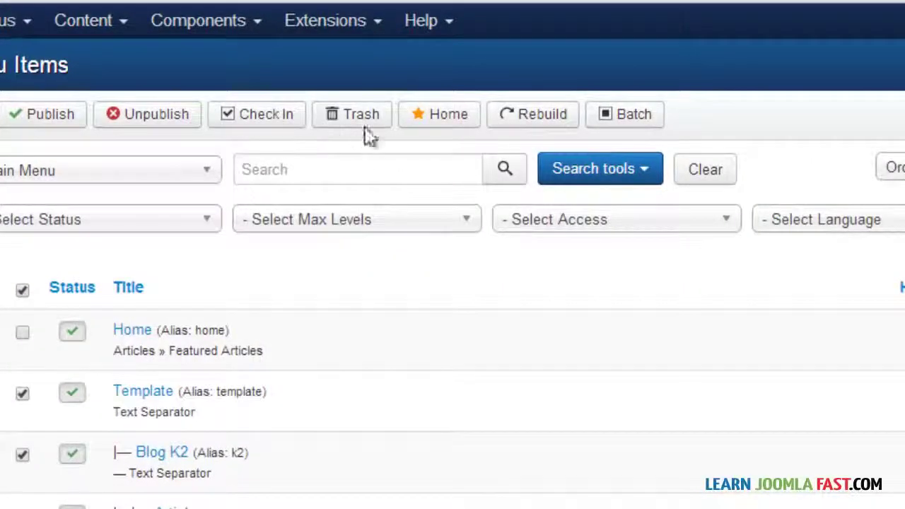
pyautogui.click(369, 113)
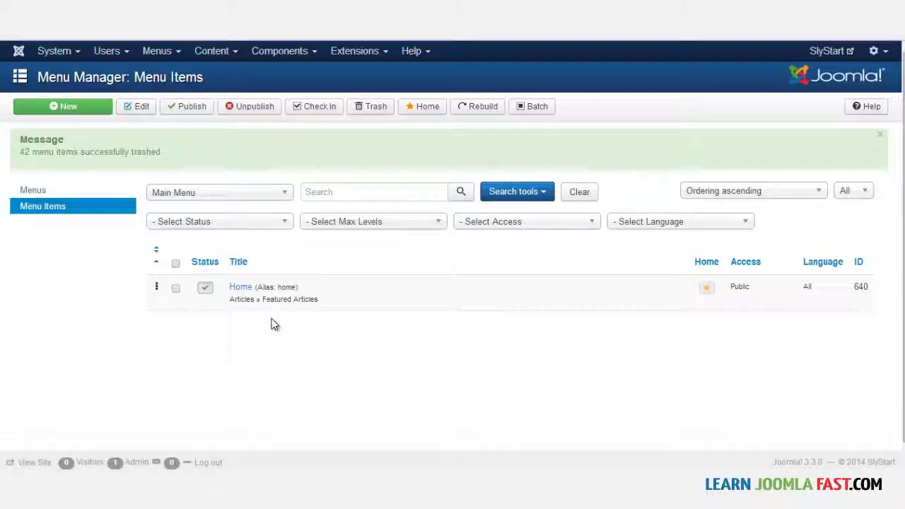
# - Filter the menu items by Trashed status to review them, then switch the status filter to Published
pyautogui.click(267, 221)
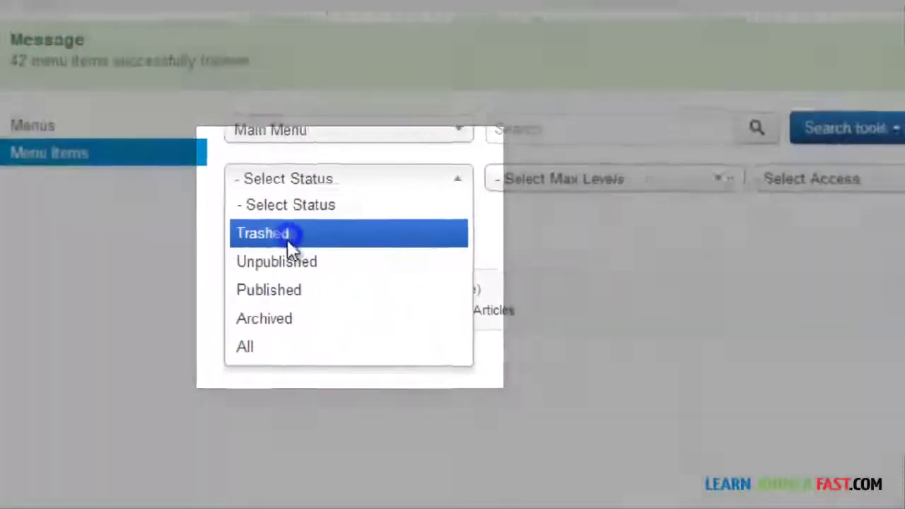
pyautogui.click(209, 247)
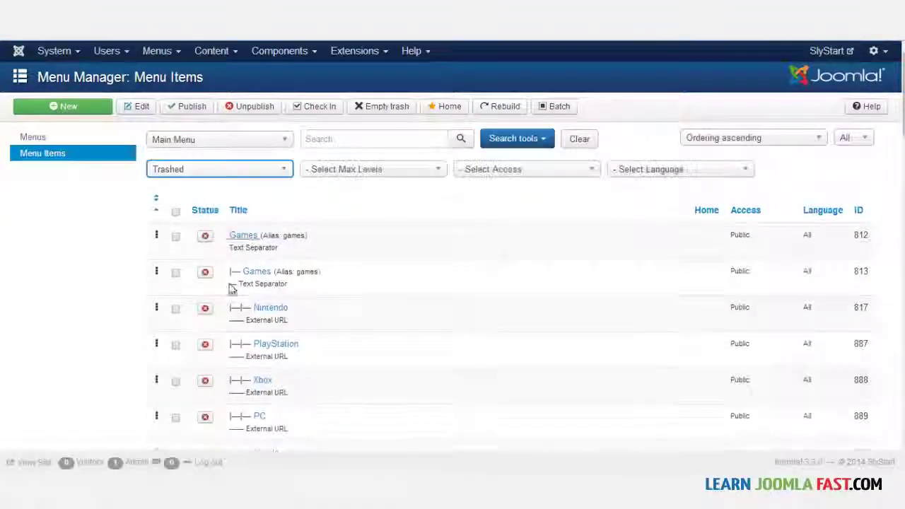
pyautogui.moveTo(902, 92); pyautogui.dragTo(902, 407)
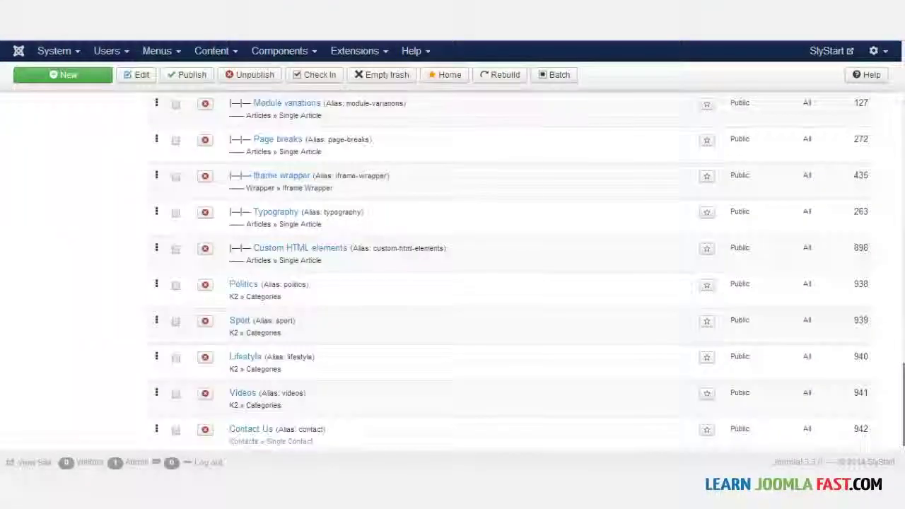
pyautogui.scroll(-2, 305, 265)
pyautogui.scroll(20, 305, 265)
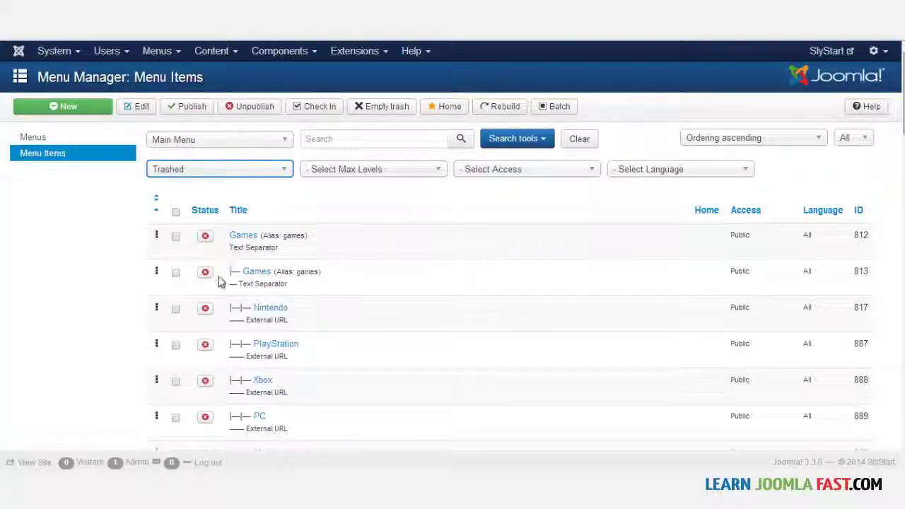
pyautogui.press('p')
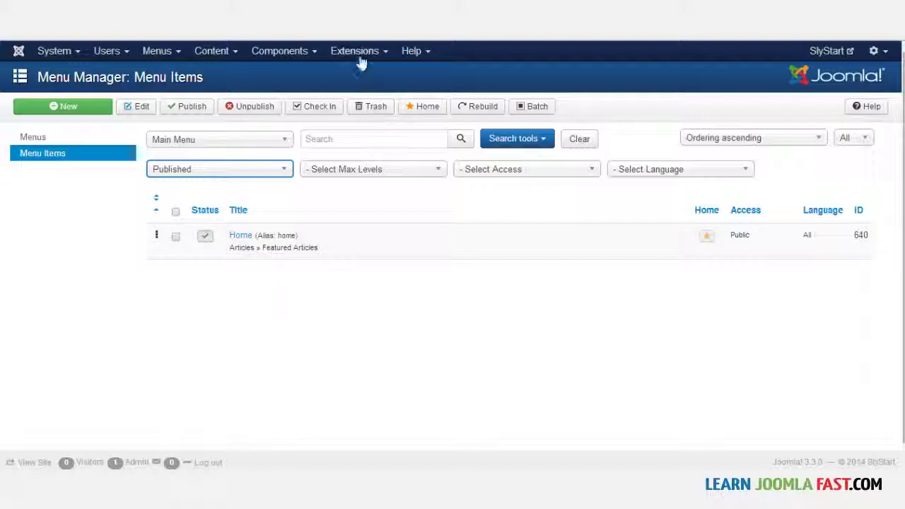
# - Open the Module Manager
pyautogui.click(357, 52)
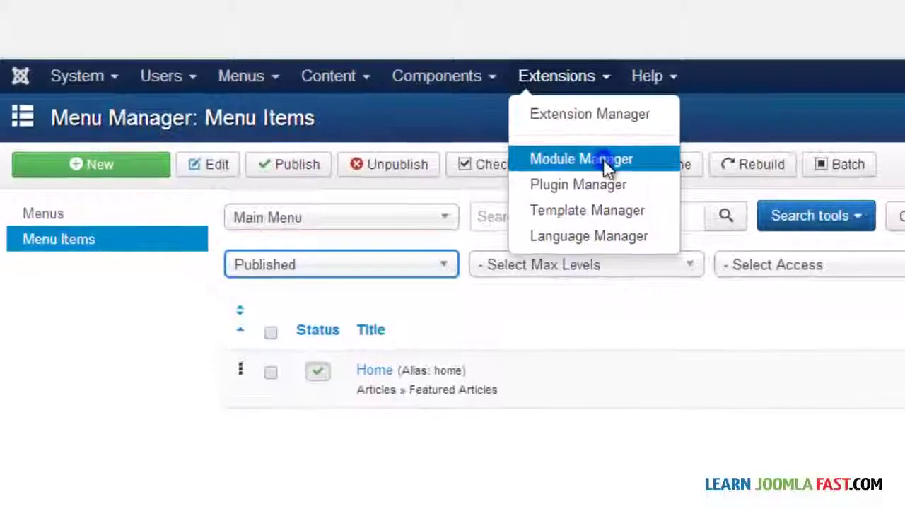
pyautogui.click(604, 159)
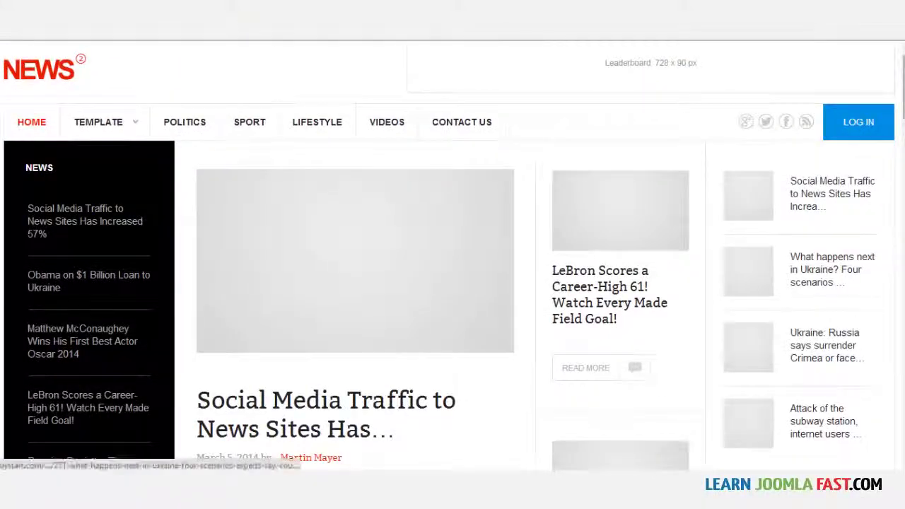
# - Examine the site's front page to see which content blocks, sidebars and banners are modules
pyautogui.scroll(-8, 452, 283)
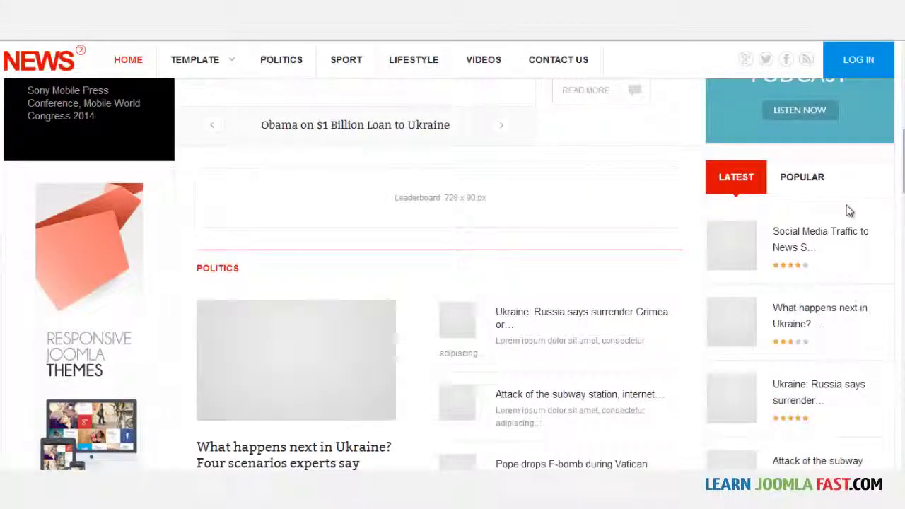
pyautogui.scroll(-4, 872, 162)
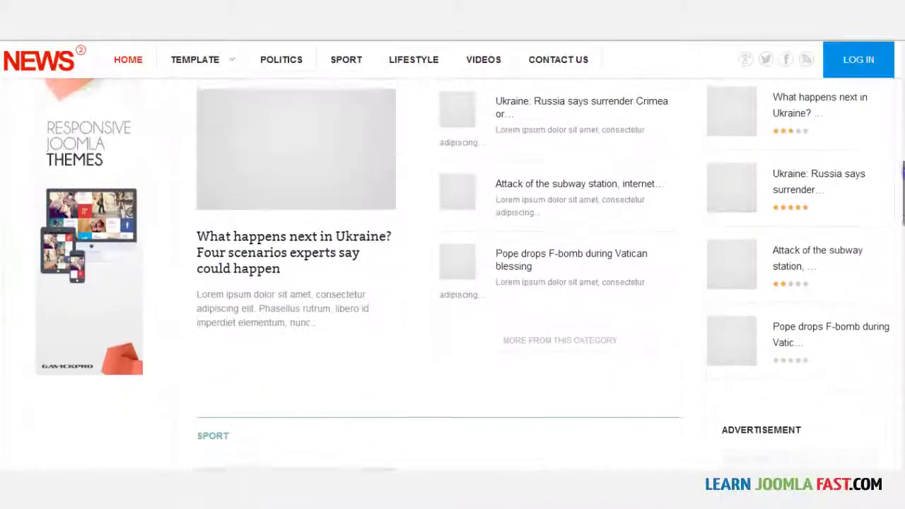
pyautogui.scroll(3, 872, 162)
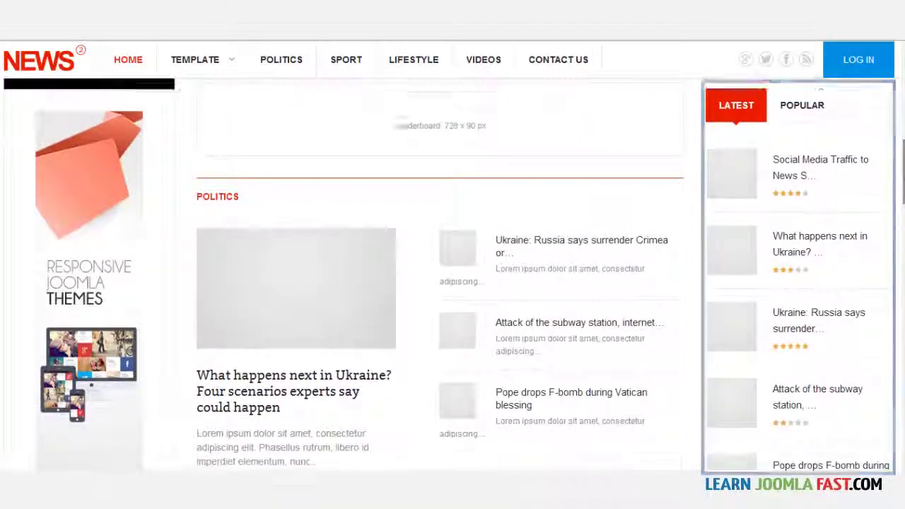
pyautogui.scroll(3, 584, 234)
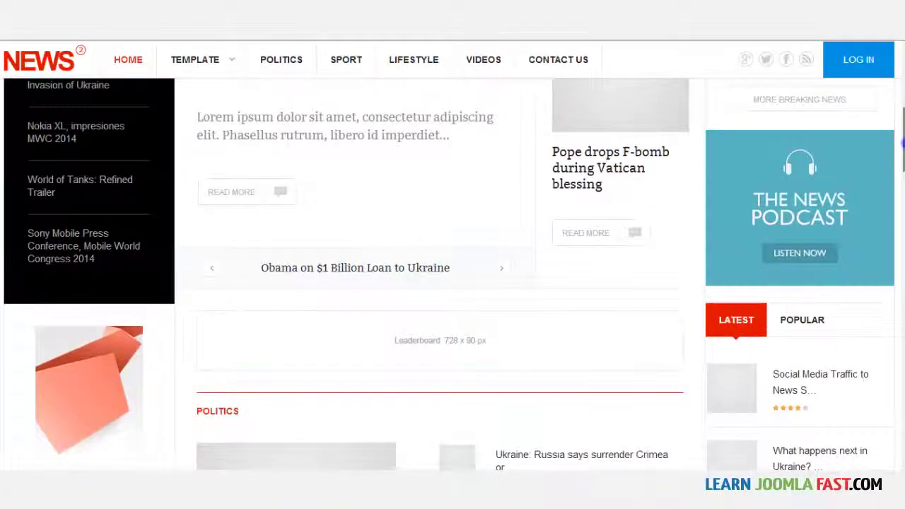
pyautogui.scroll(-10, 452, 275)
pyautogui.scroll(-4, 452, 276)
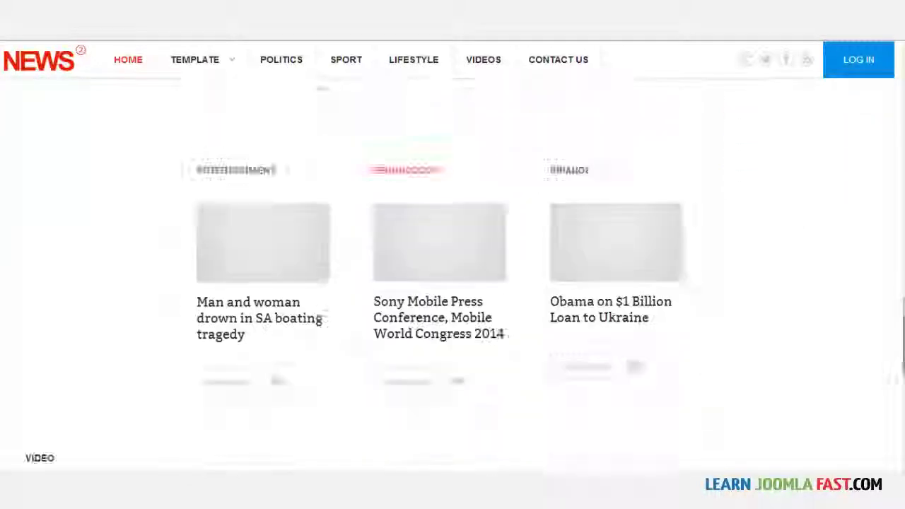
pyautogui.scroll(8, 453, 275)
pyautogui.scroll(10, 453, 275)
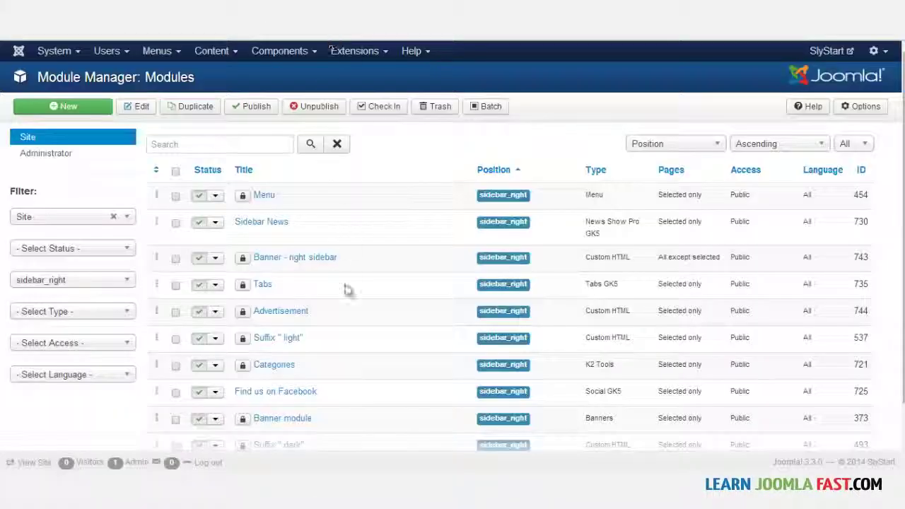
# - Remove the sidebar_right position filter from the module list and look through all site modules for locked ones
pyautogui.click(91, 281)
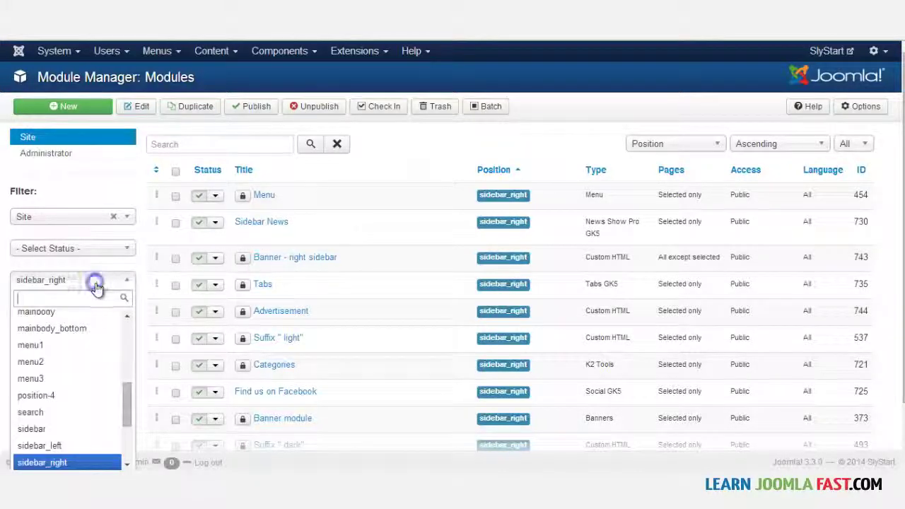
pyautogui.scroll(5, 128, 400)
pyautogui.click(99, 318)
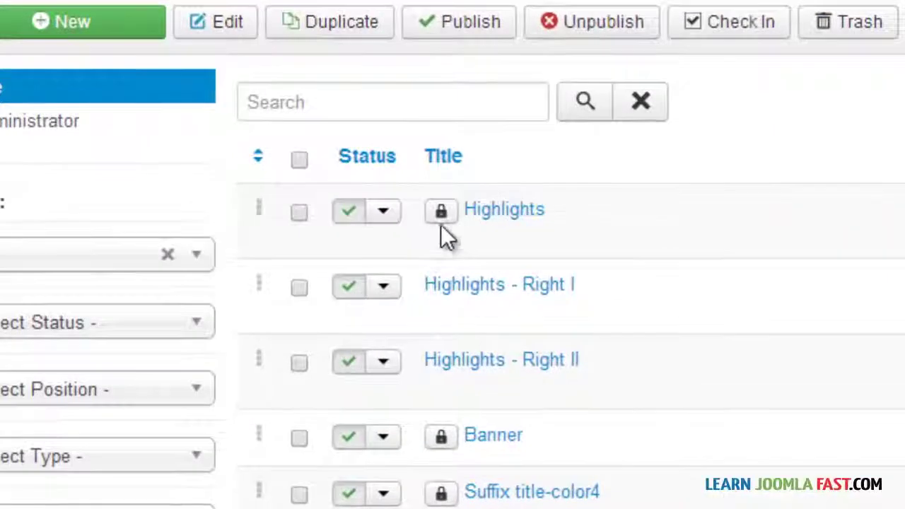
pyautogui.moveTo(243, 196)
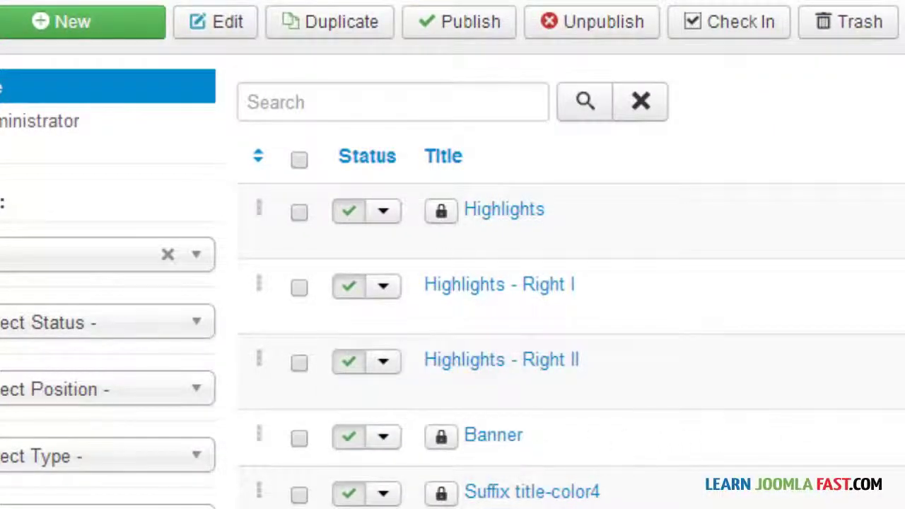
pyautogui.scroll(-20, 565, 318)
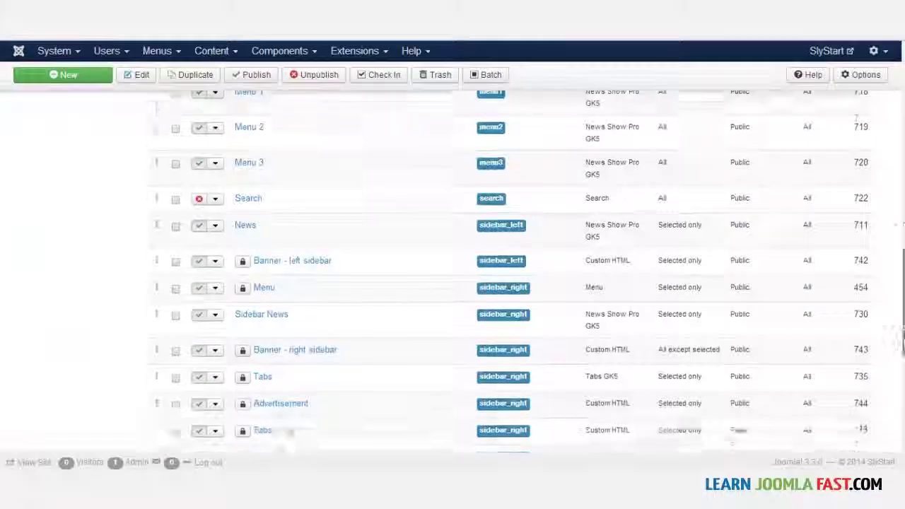
pyautogui.scroll(-1, 448, 343)
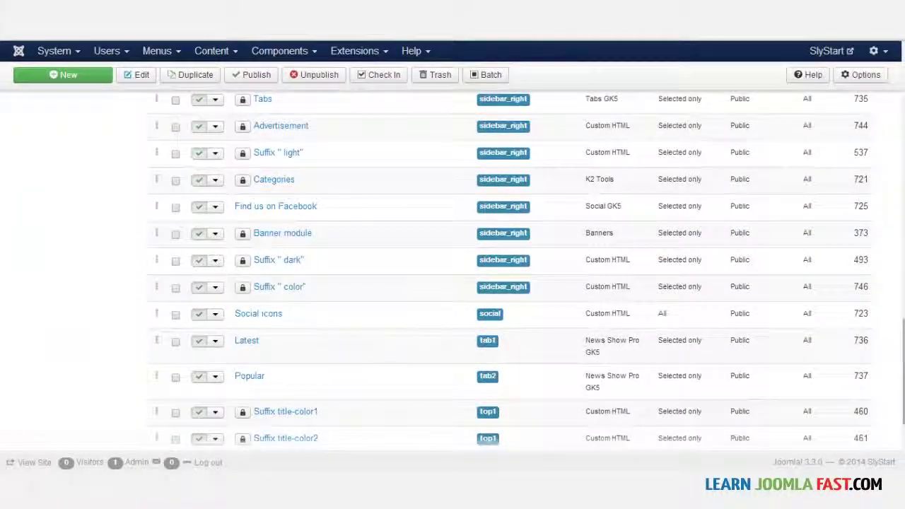
pyautogui.scroll(-3, 302, 377)
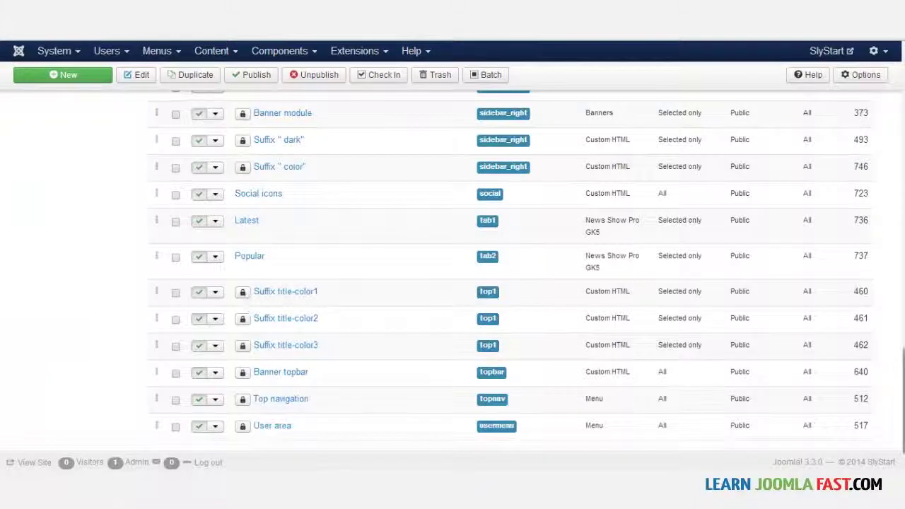
pyautogui.scroll(15, 853, 110)
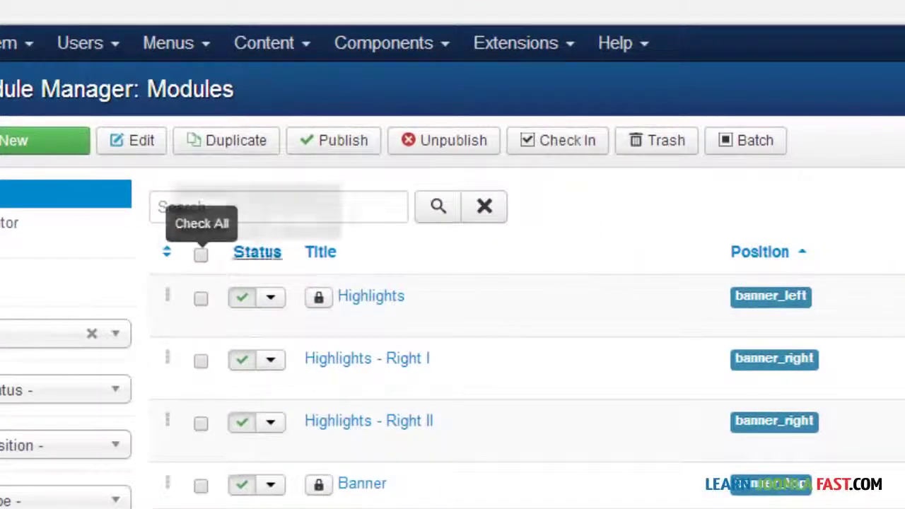
pyautogui.scroll(-15, 452, 311)
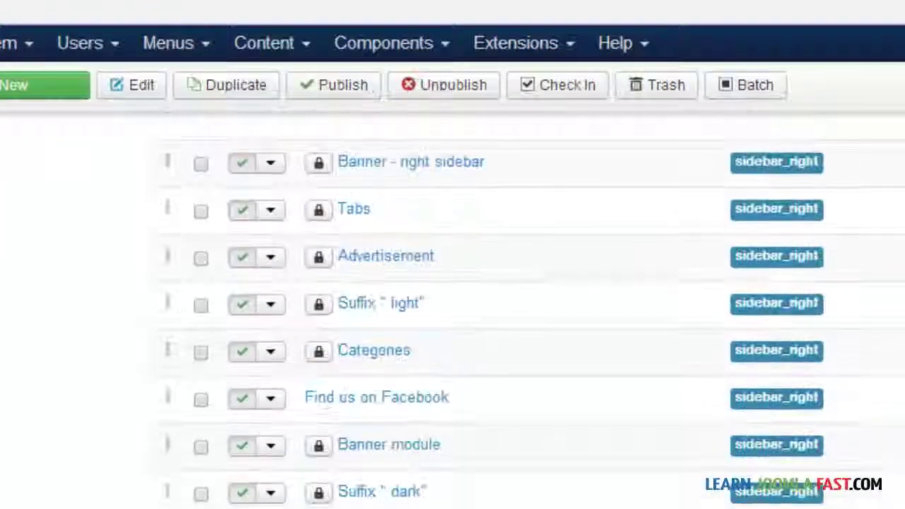
pyautogui.scroll(15, 453, 311)
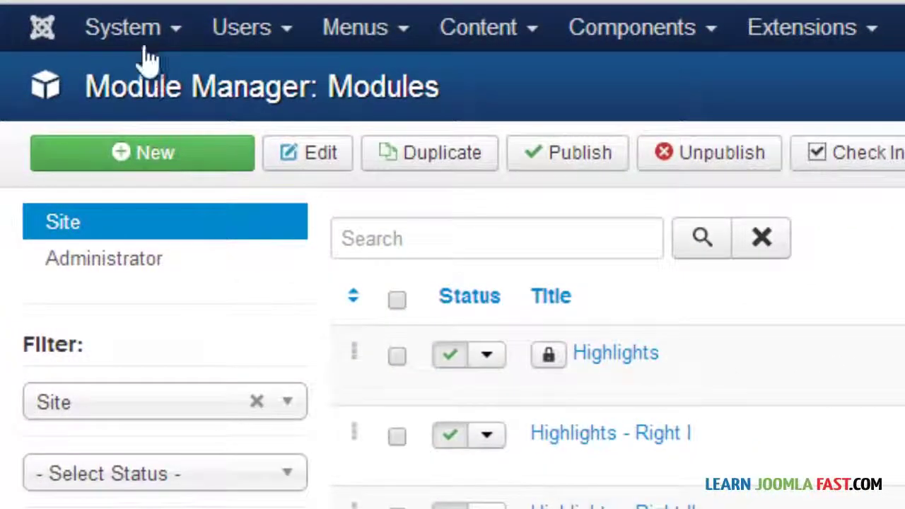
pyautogui.click(141, 30)
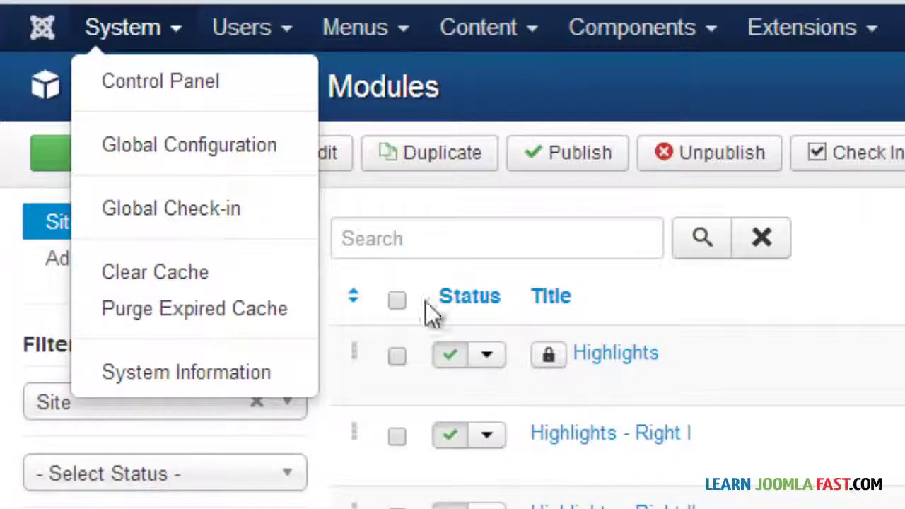
pyautogui.click(821, 312)
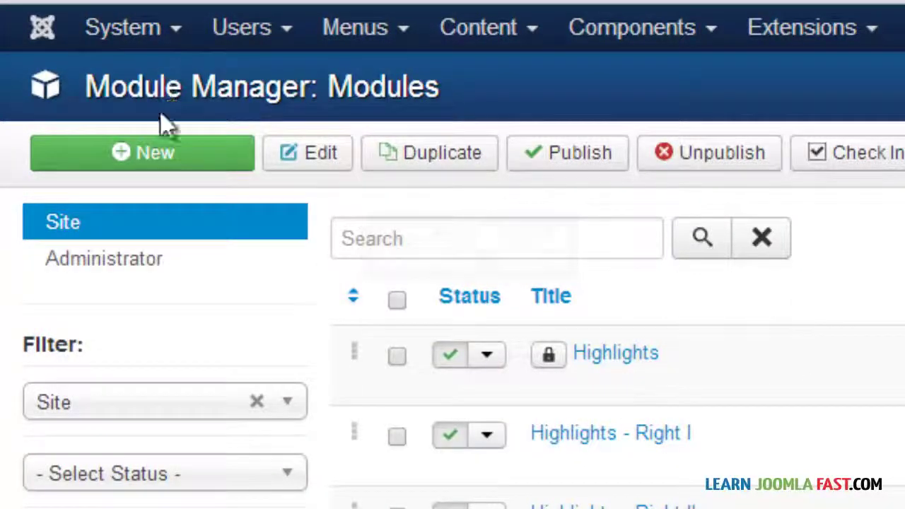
# - Select all site modules, check them in and look through the list for remaining locks
pyautogui.click(398, 303)
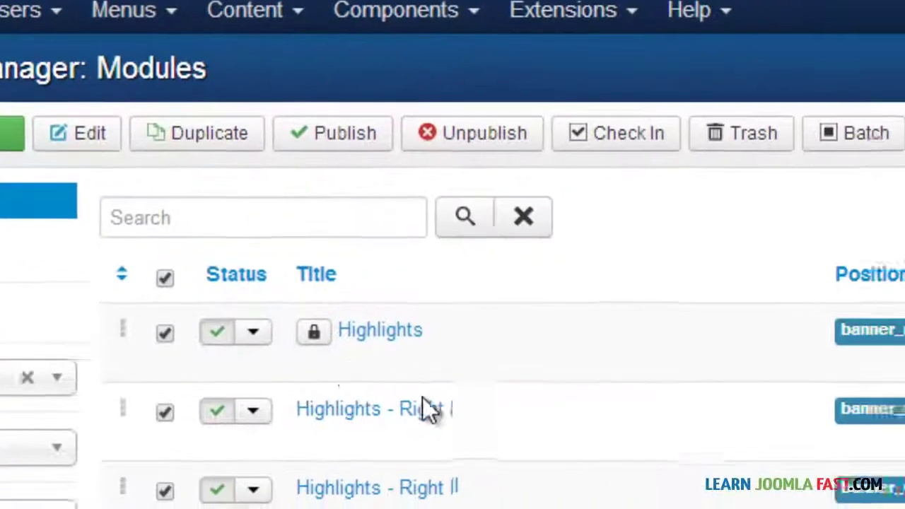
pyautogui.click(615, 134)
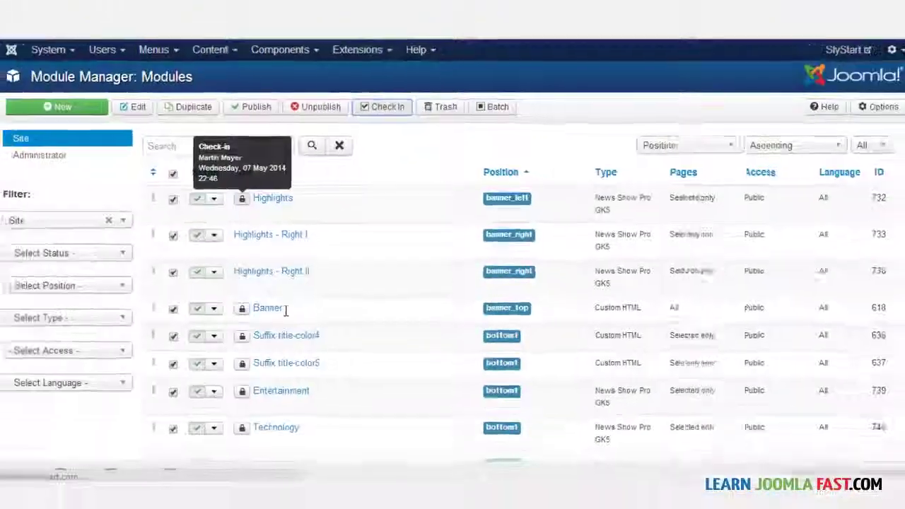
pyautogui.scroll(-10, 251, 254)
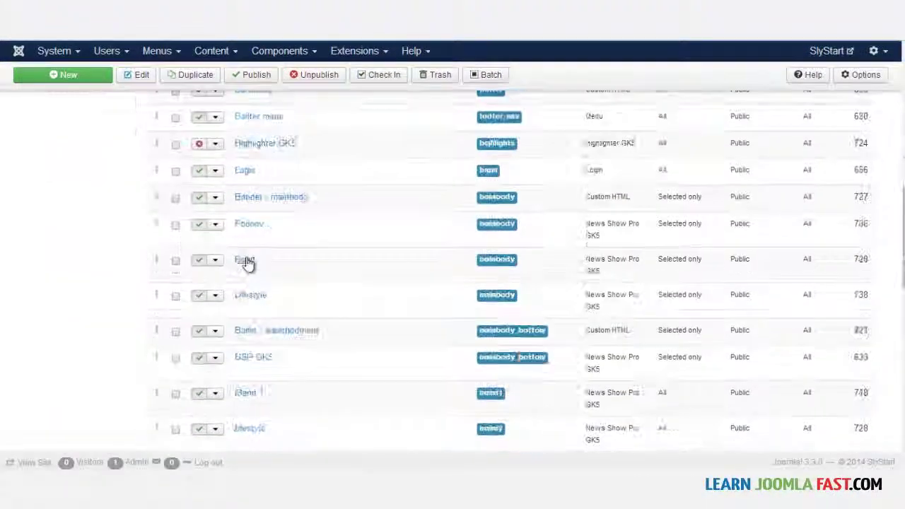
pyautogui.scroll(-10, 452, 269)
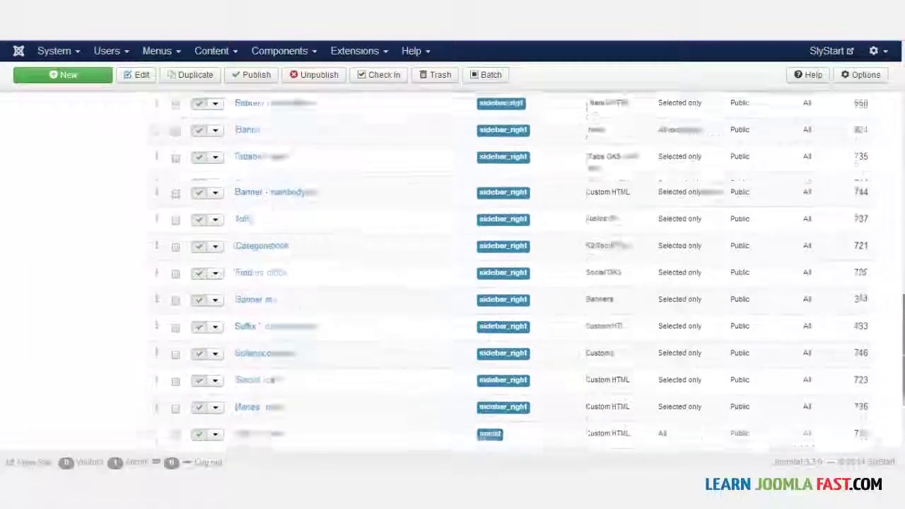
# - Examine the site's front page for modules worth keeping, such as the social icons, login and Find us on Facebook blocks
pyautogui.scroll(20, 338, 219)
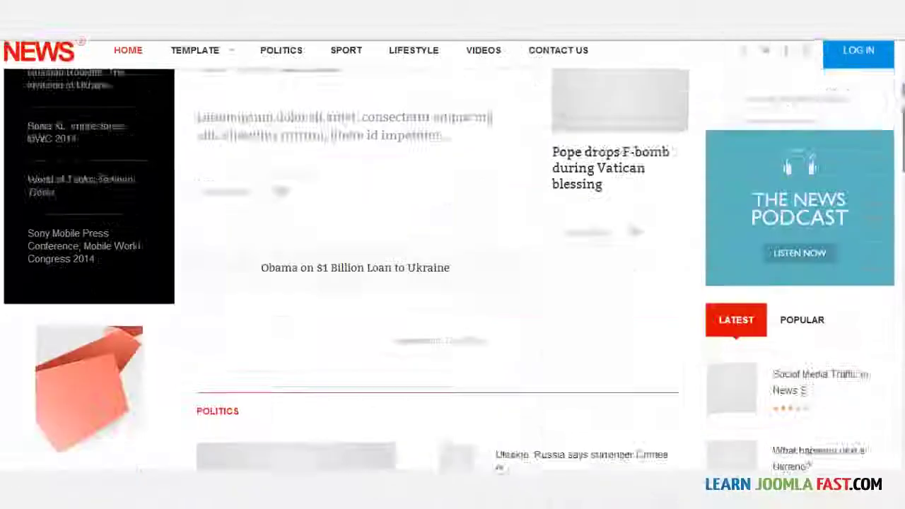
pyautogui.scroll(-10, 452, 275)
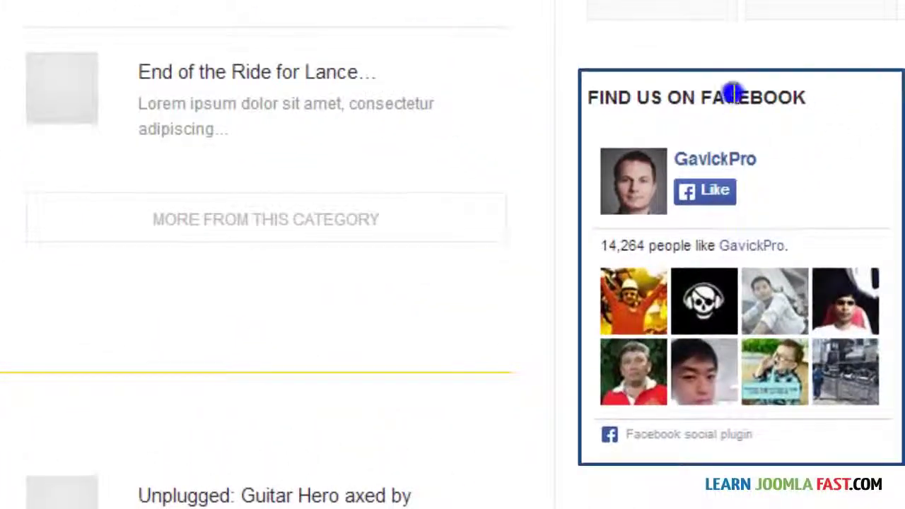
pyautogui.doubleClick(788, 229)
pyautogui.scroll(-6, 452, 283)
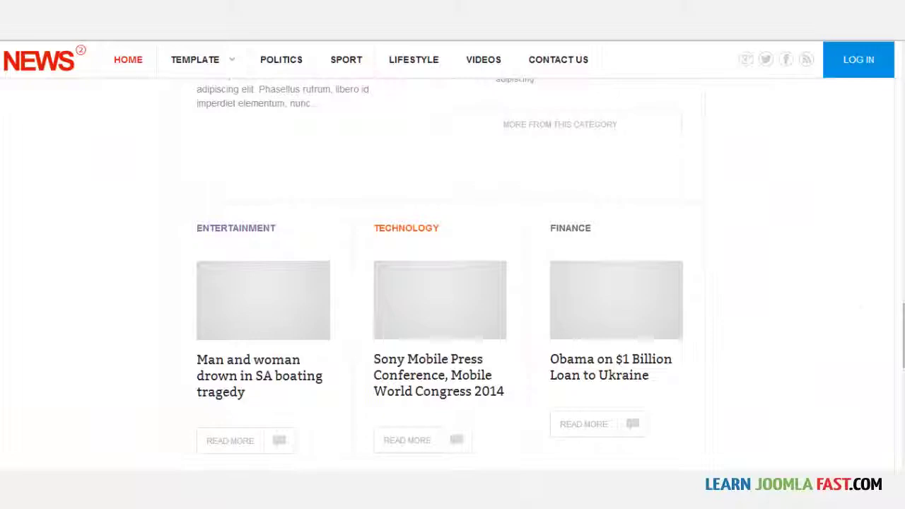
pyautogui.moveTo(901, 338); pyautogui.dragTo(902, 63)
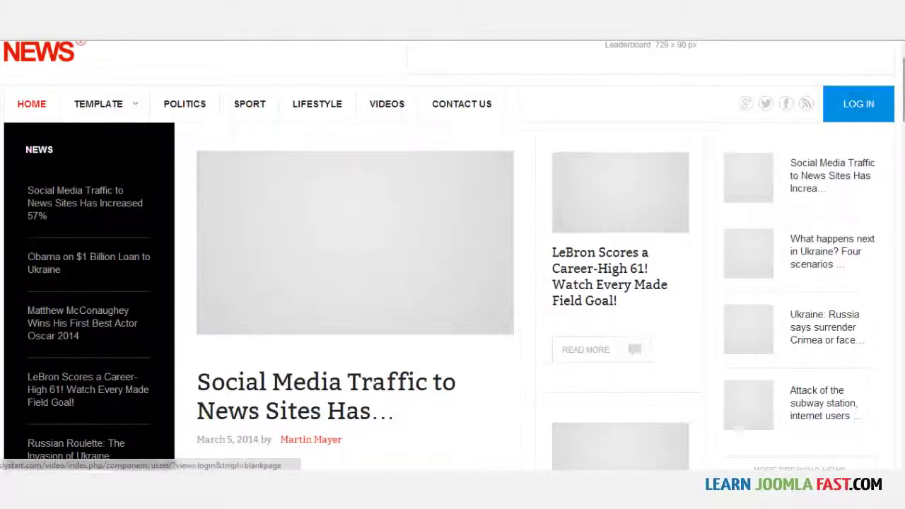
pyautogui.scroll(-3, 900, 92)
pyautogui.scroll(-3, 452, 268)
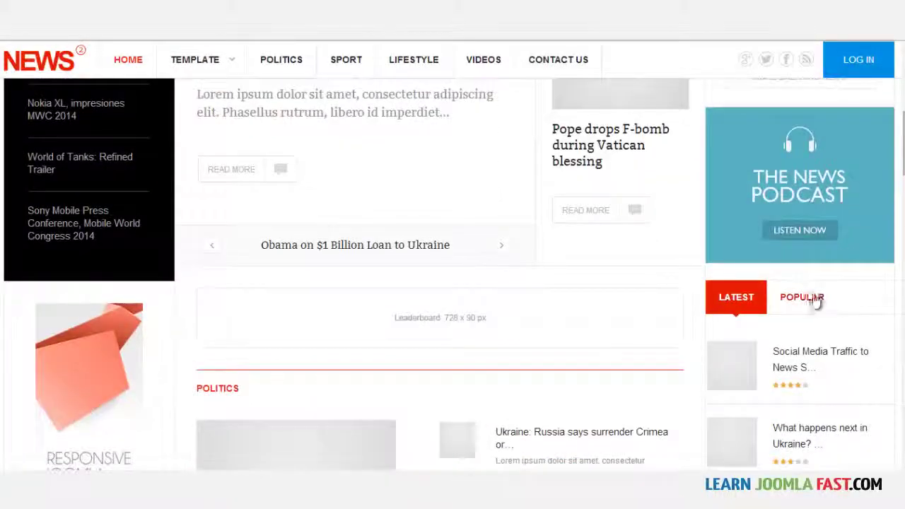
pyautogui.scroll(5, 882, 281)
pyautogui.scroll(-3, 881, 280)
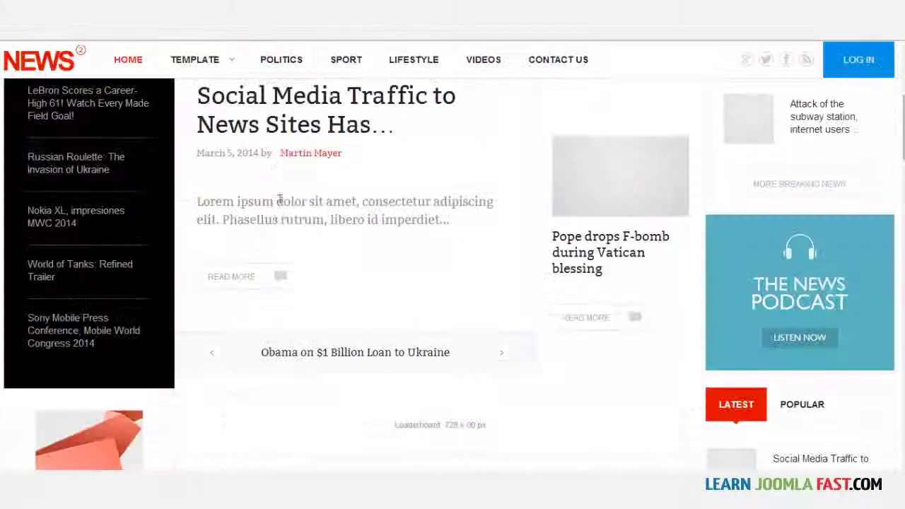
# - Open the site's Home page from its menu and follow the Home Page link on the error page
pyautogui.scroll(5, 246, 205)
pyautogui.click(36, 145)
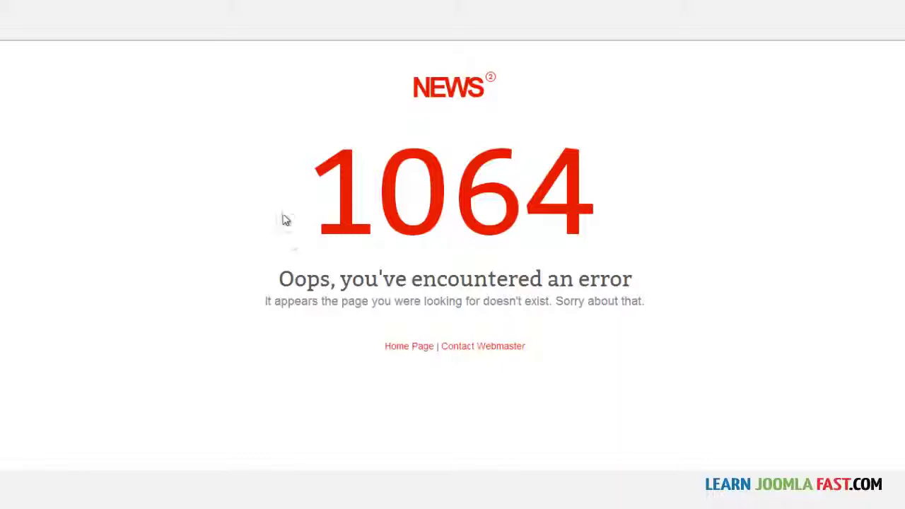
pyautogui.click(414, 351)
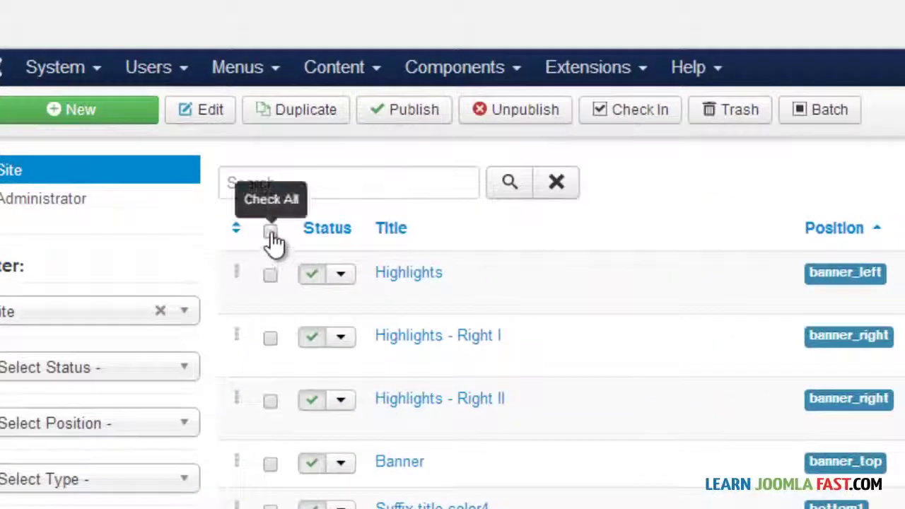
# - Select every site module in the Module Manager and check them all in
pyautogui.click(271, 236)
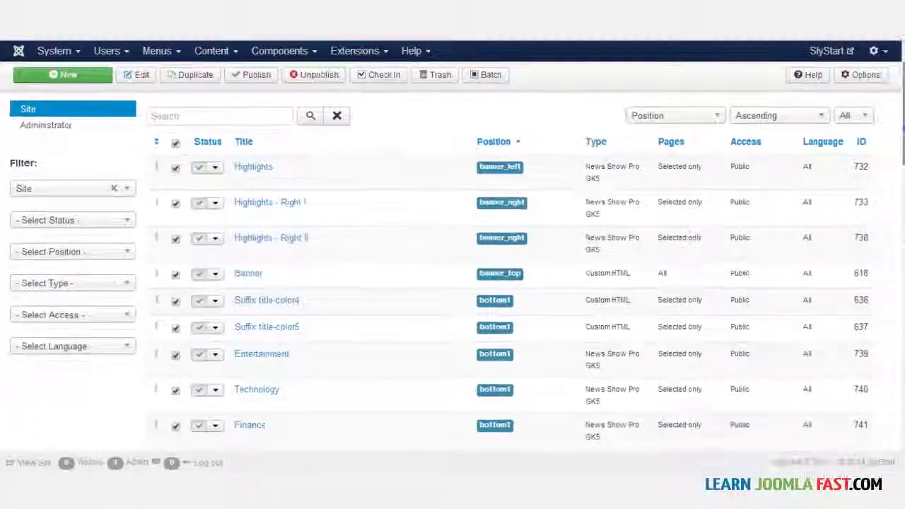
pyautogui.scroll(-5, 495, 283)
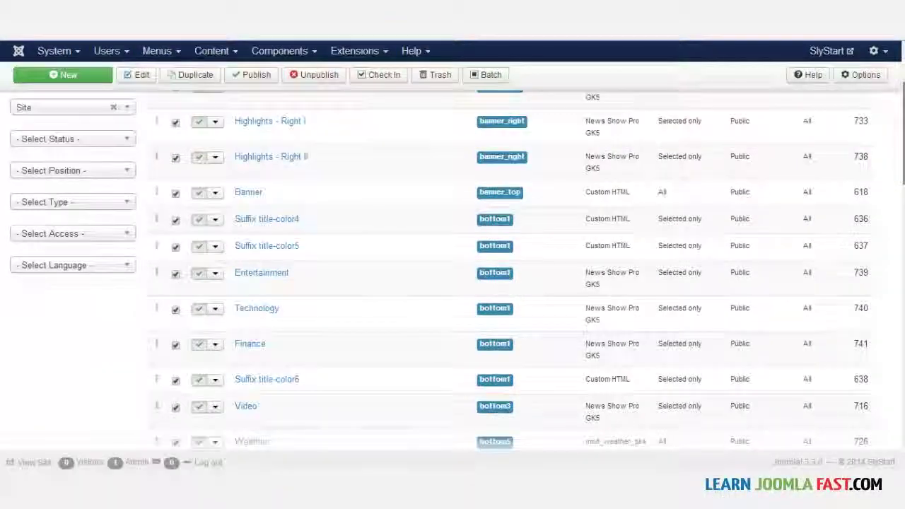
pyautogui.scroll(-5, 495, 282)
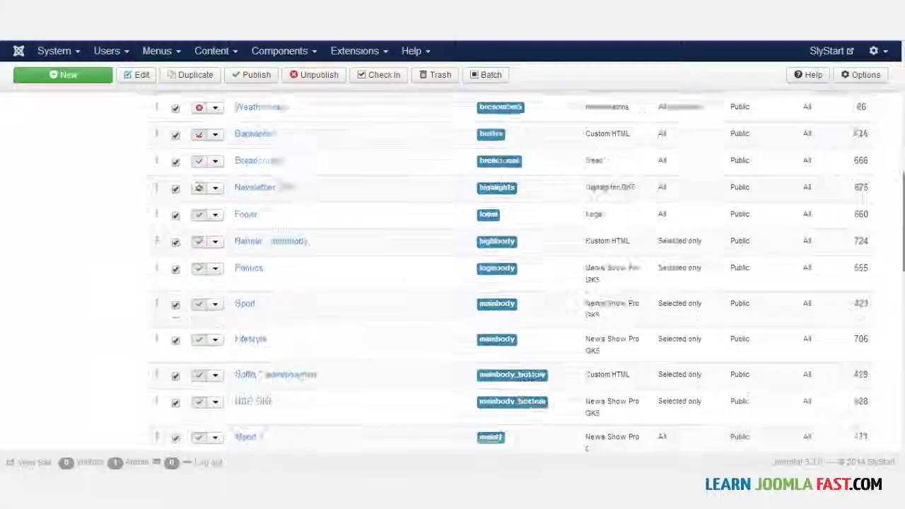
pyautogui.scroll(6, 495, 283)
pyautogui.click(378, 74)
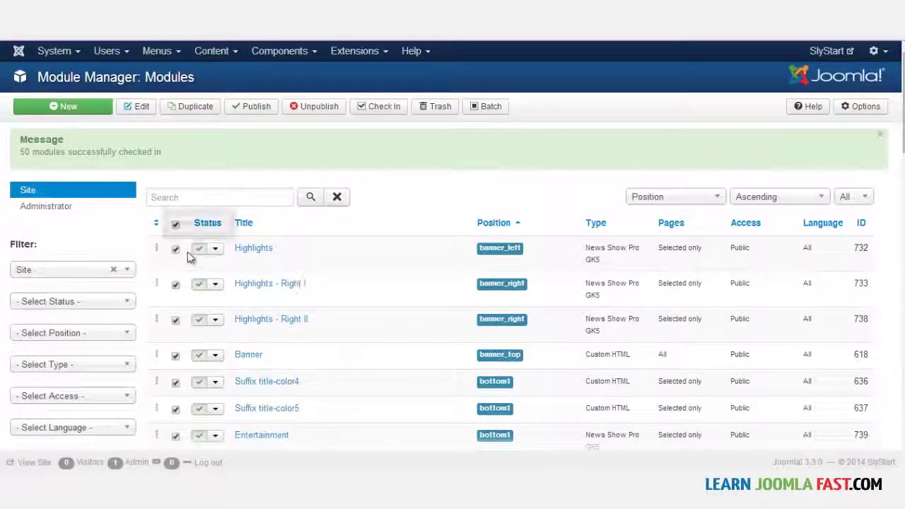
# - Keep all site modules selected except Social icons, User area and Find us on Facebook
pyautogui.scroll(-2, 365, 285)
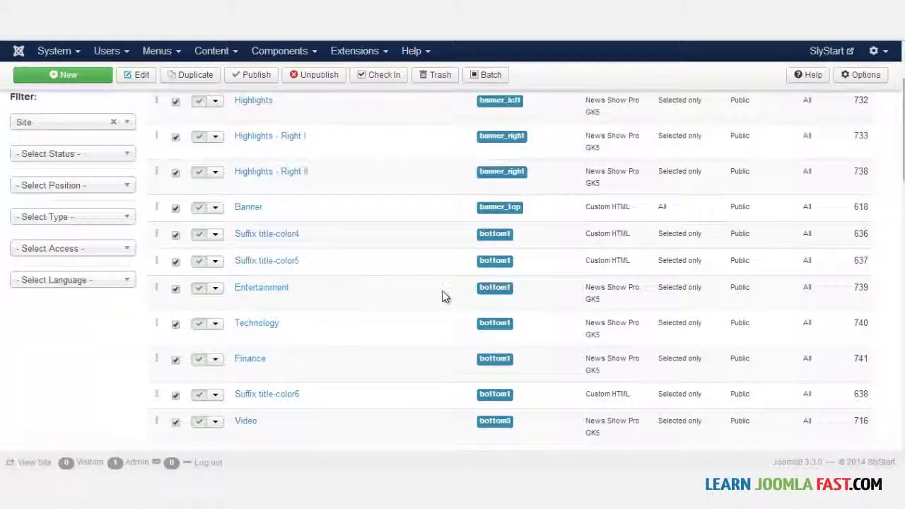
pyautogui.scroll(-9, 495, 283)
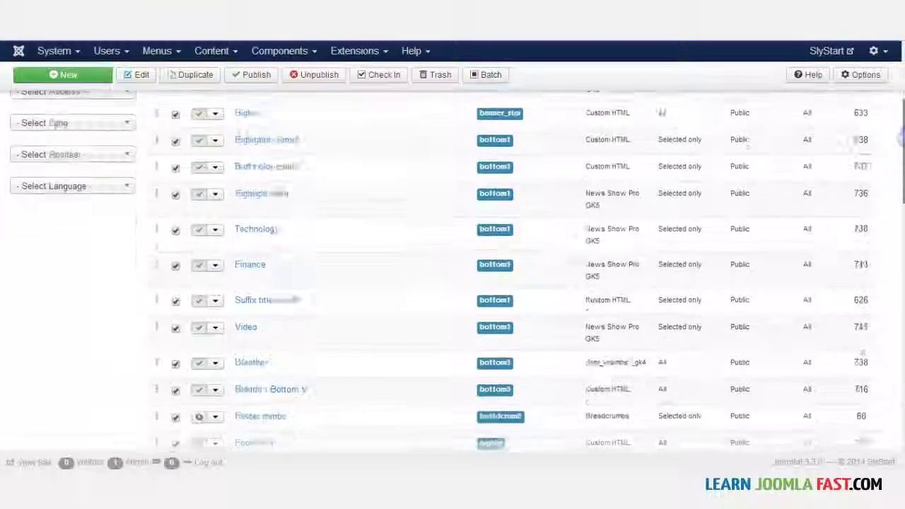
pyautogui.scroll(-6, 495, 283)
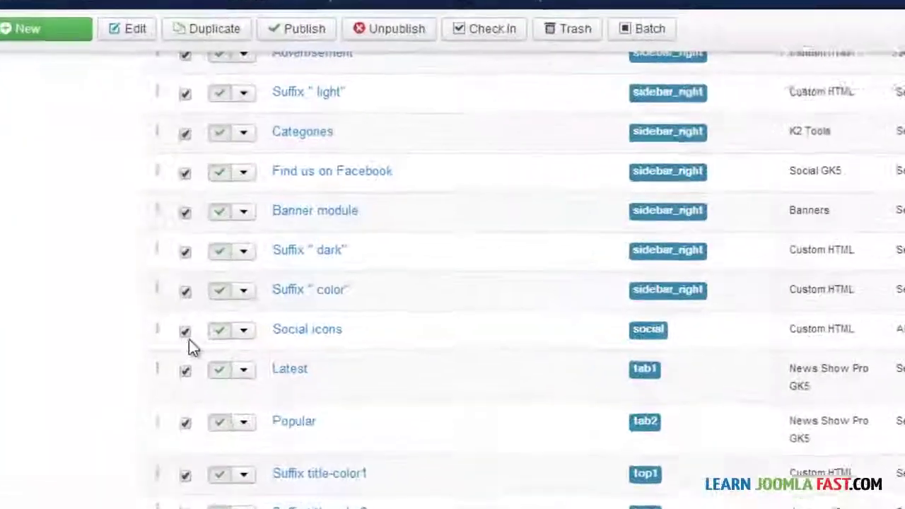
pyautogui.click(175, 280)
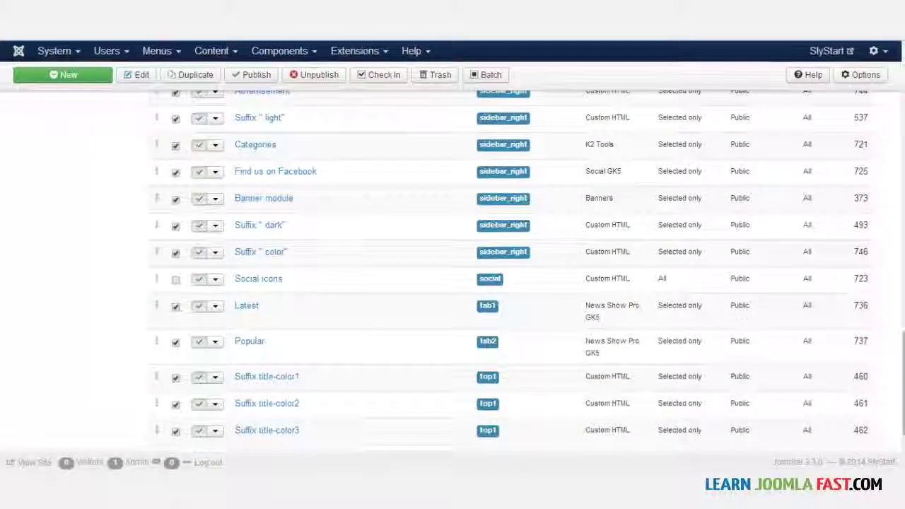
pyautogui.scroll(-2, 184, 396)
pyautogui.click(183, 401)
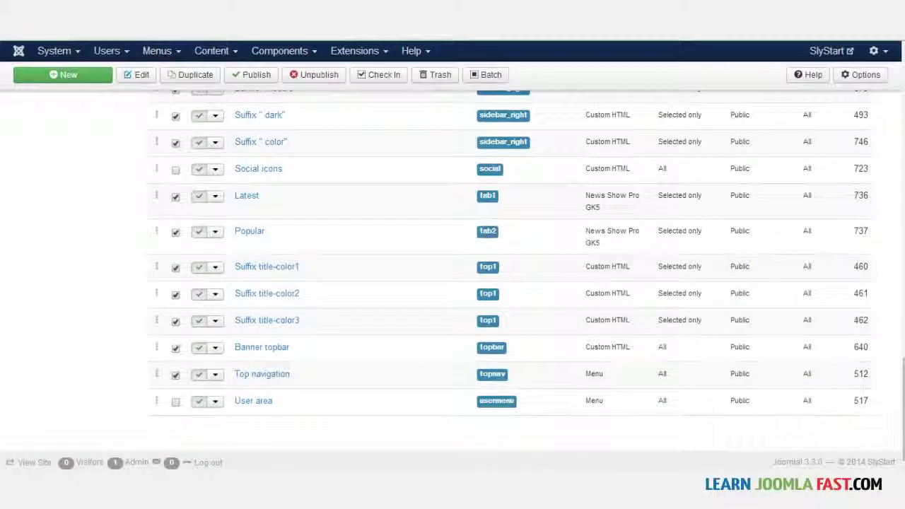
pyautogui.scroll(5, 843, 345)
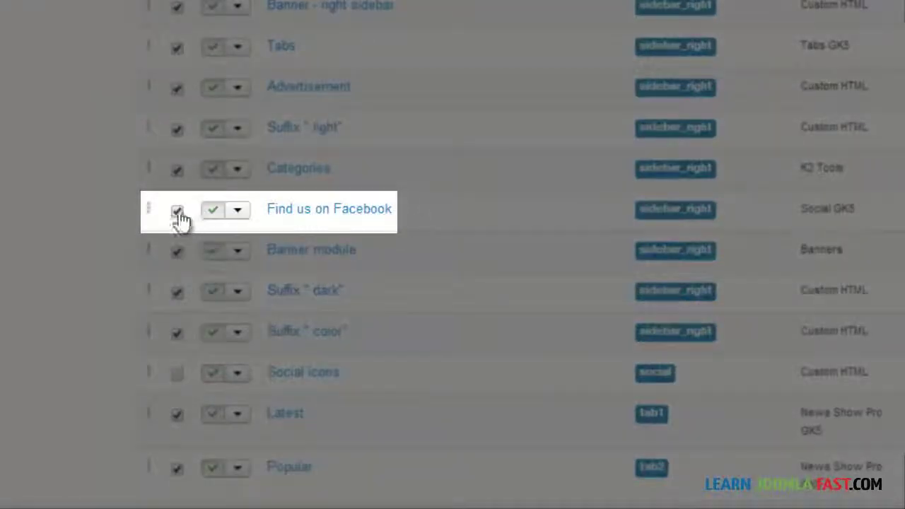
pyautogui.click(178, 214)
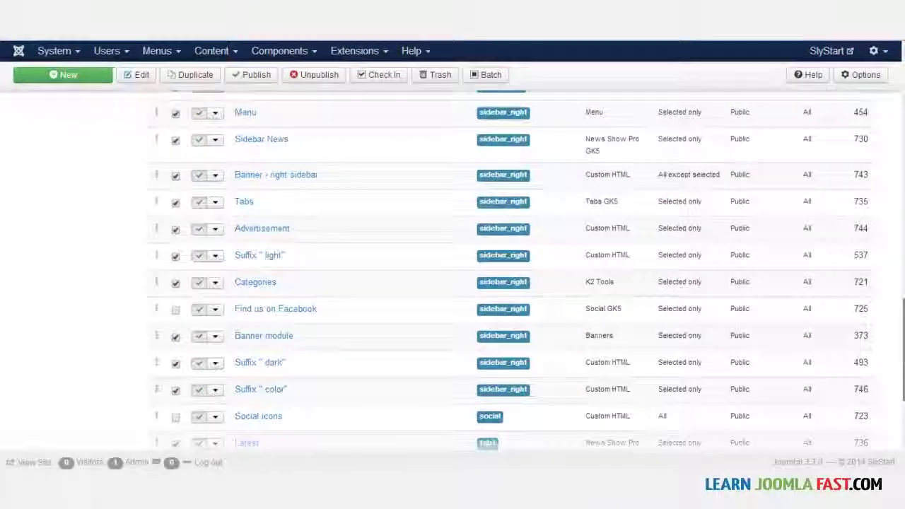
# - Review the selected modules through the whole list and move them to the trash
pyautogui.scroll(1, 509, 283)
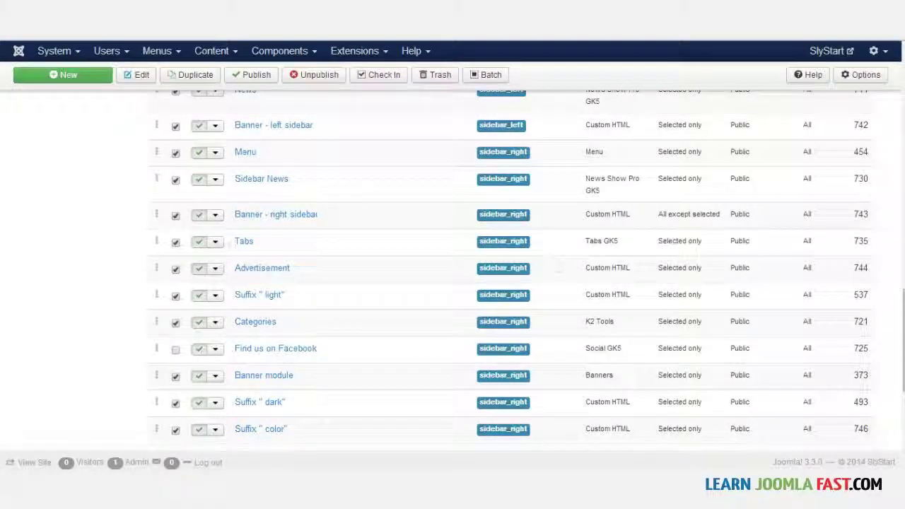
pyautogui.scroll(5, 509, 269)
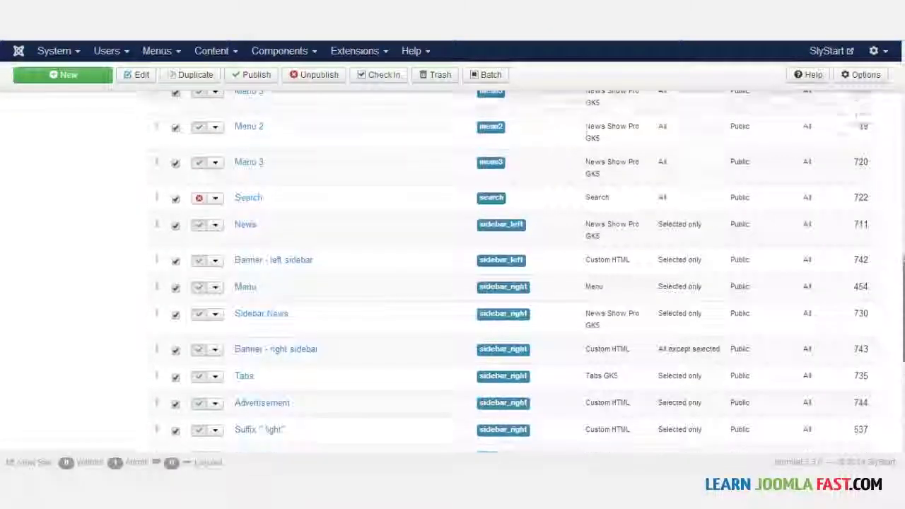
pyautogui.scroll(5, 509, 269)
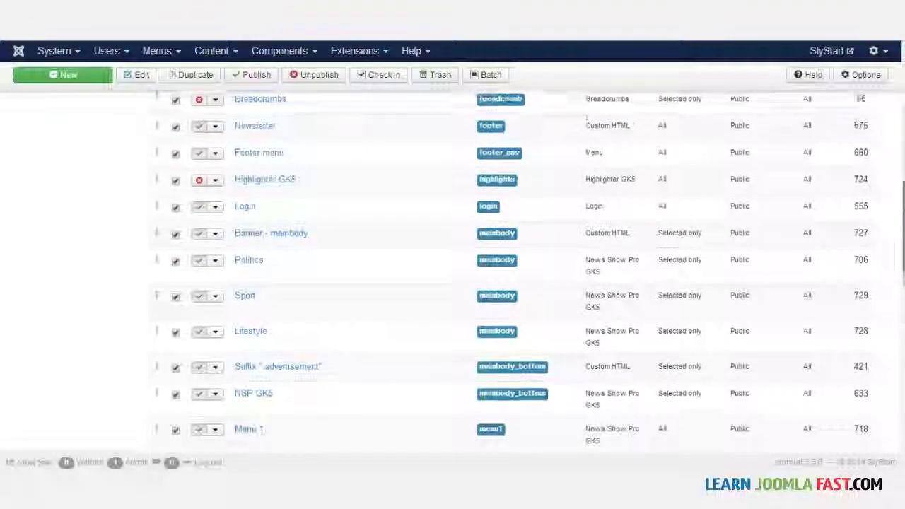
pyautogui.scroll(5, 509, 268)
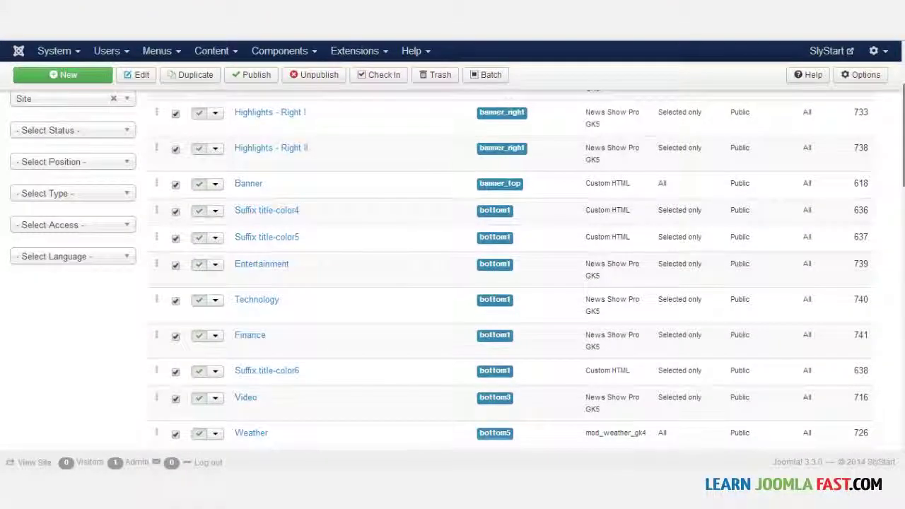
pyautogui.scroll(5, 509, 269)
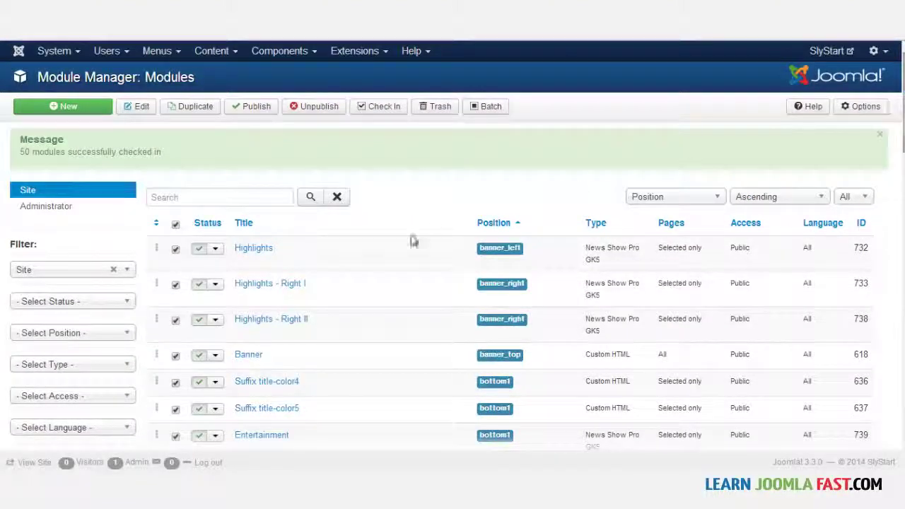
pyautogui.scroll(-10, 175, 346)
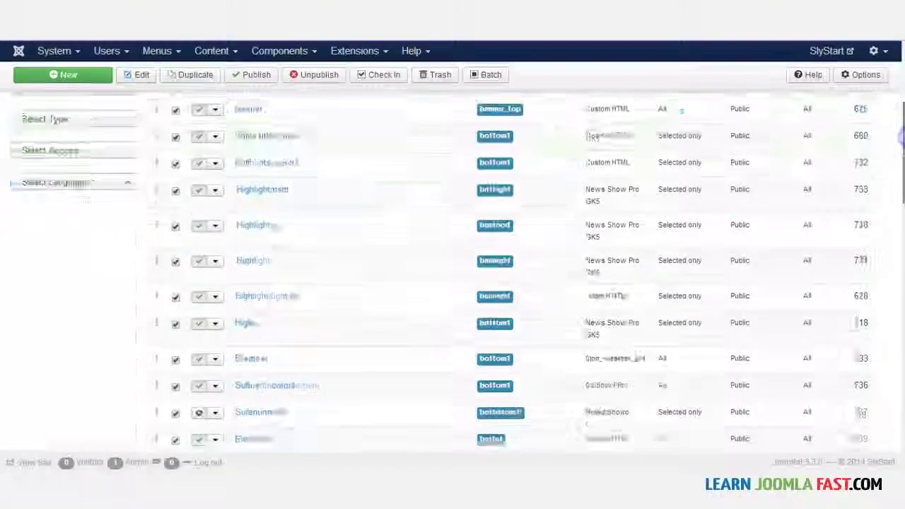
pyautogui.scroll(10, 175, 347)
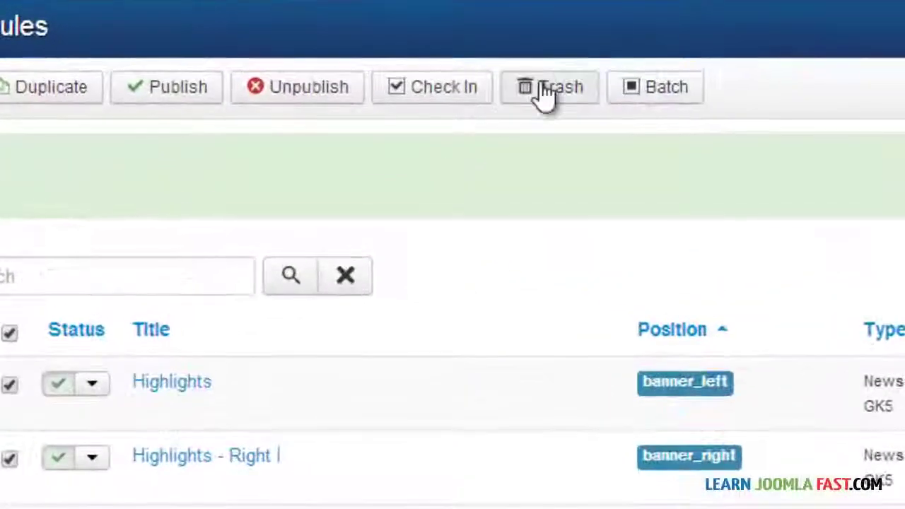
pyautogui.click(548, 92)
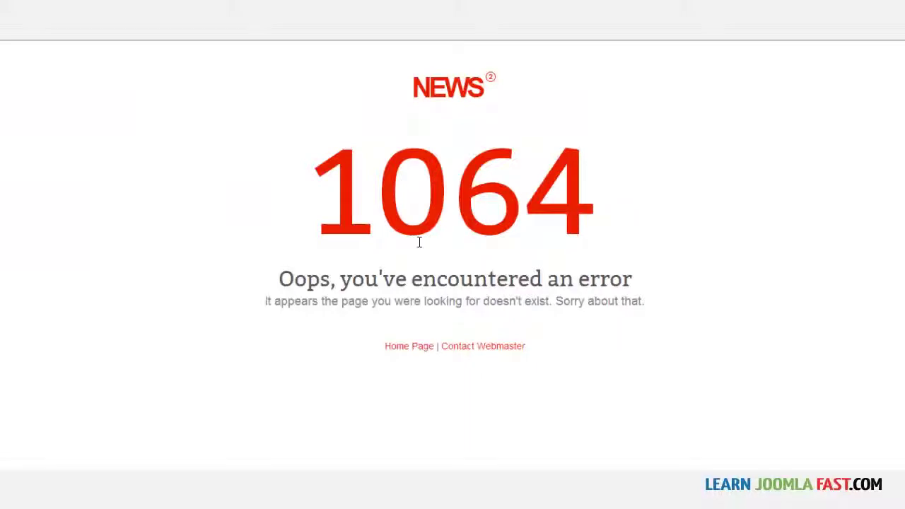
# - Reload the site's front page and examine which modules and menu items are still displayed, from the header to the footer
pyautogui.rightClick(419, 242)
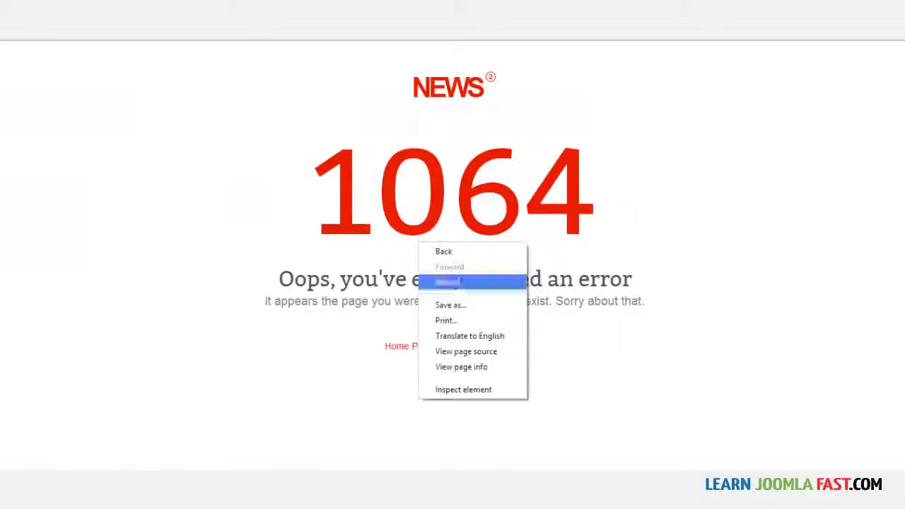
pyautogui.click(446, 282)
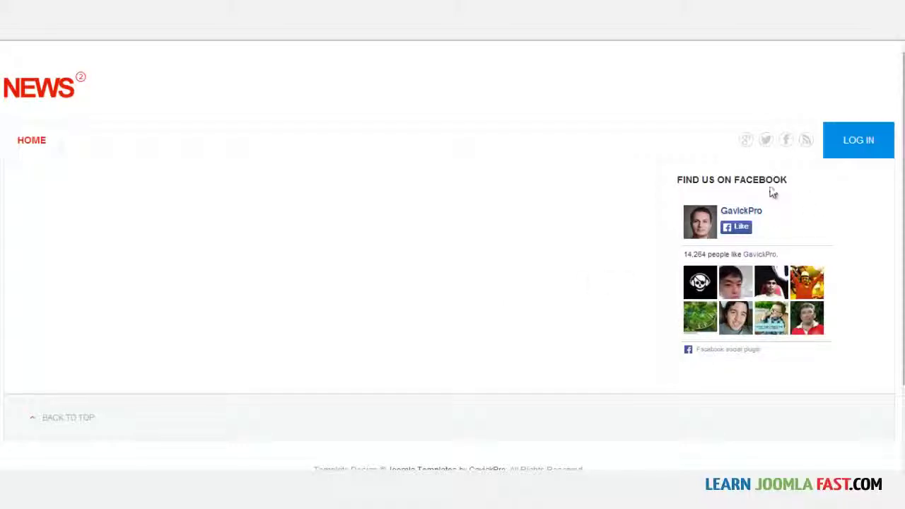
pyautogui.scroll(-2, 187, 236)
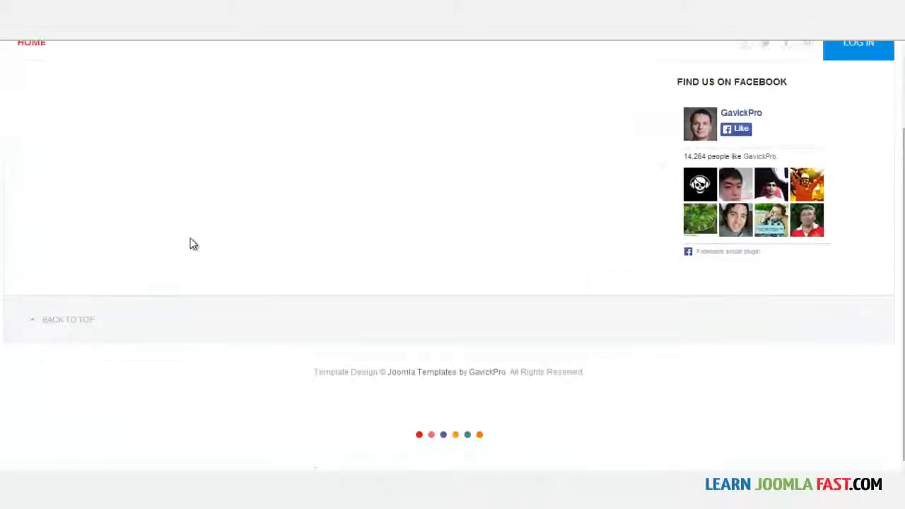
pyautogui.scroll(2, 269, 290)
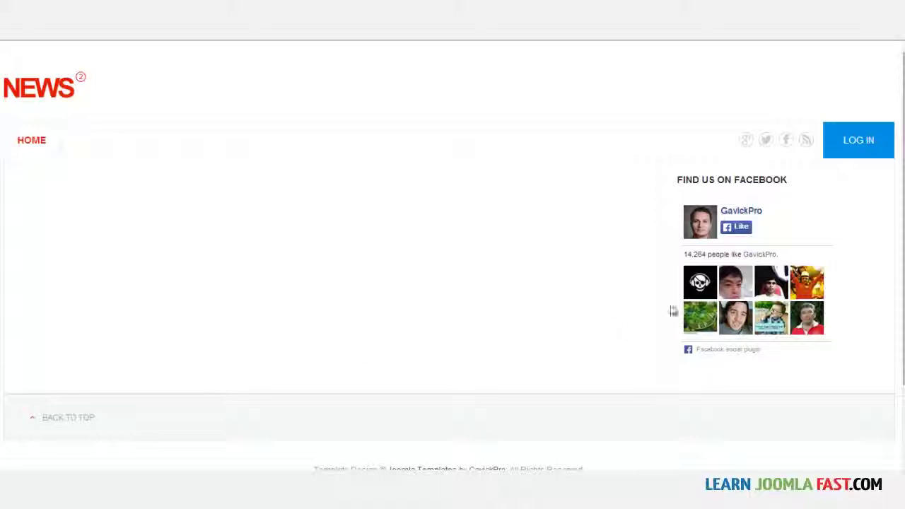
pyautogui.moveTo(678, 179); pyautogui.dragTo(778, 178)
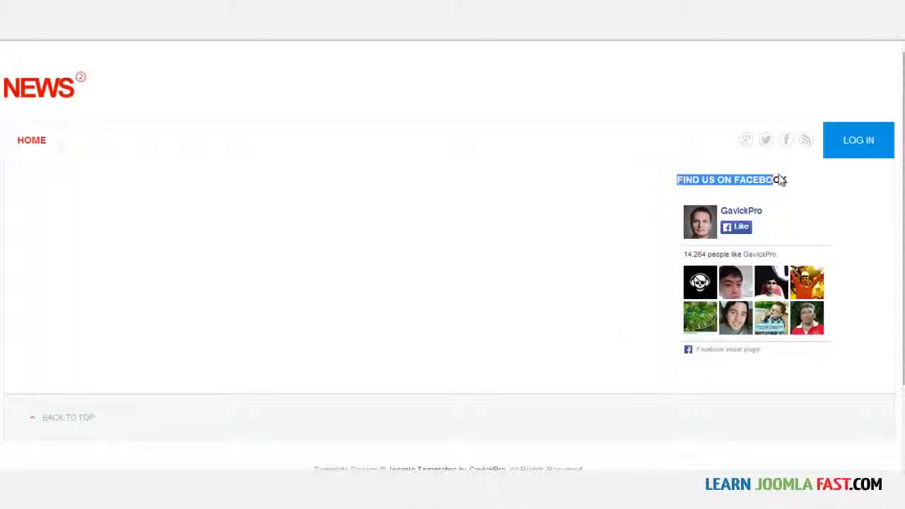
pyautogui.click(777, 178)
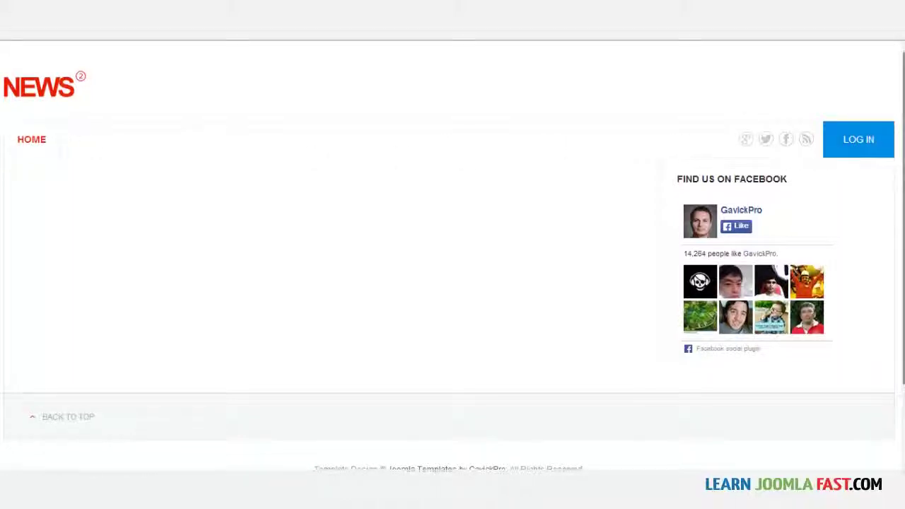
pyautogui.scroll(-1, 452, 254)
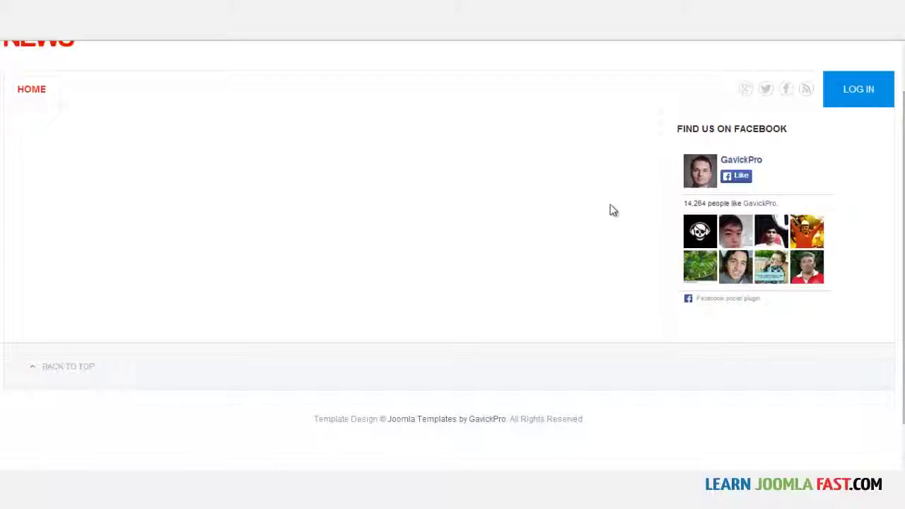
pyautogui.scroll(-1, 452, 255)
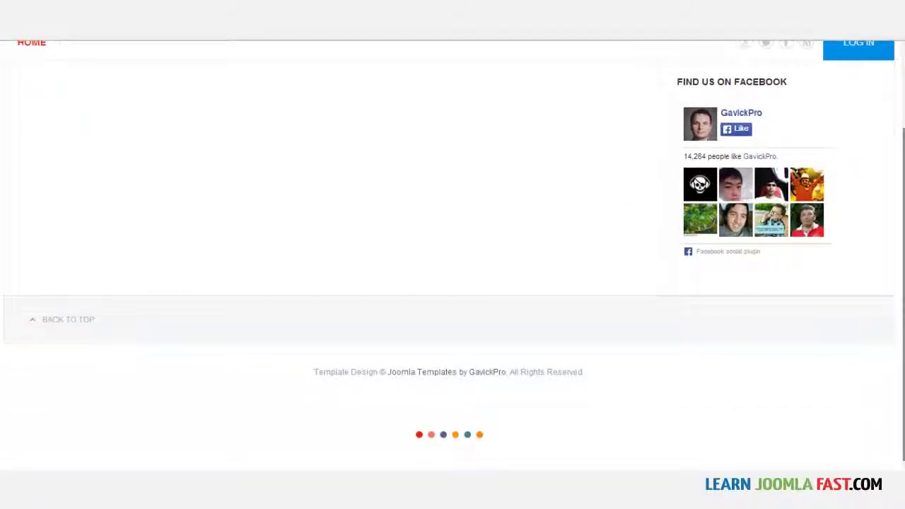
pyautogui.scroll(2, 488, 247)
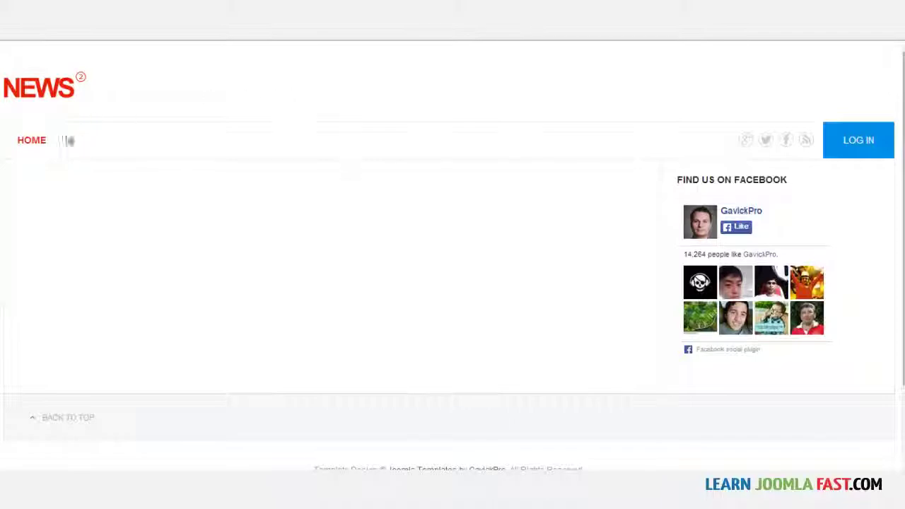